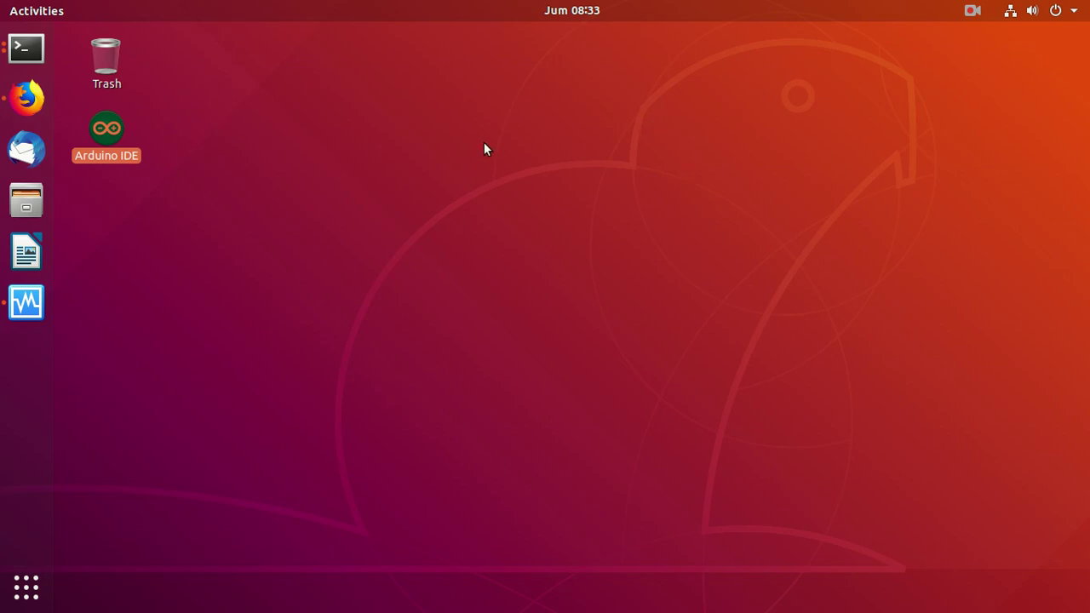
- In a terminal, run sudo apt install pinta, enter the sudo password and accept installing the additional packages
click(26, 49)
click(192, 83)
text(sudo pu)
key(BackSpace)
key(BackSpace)
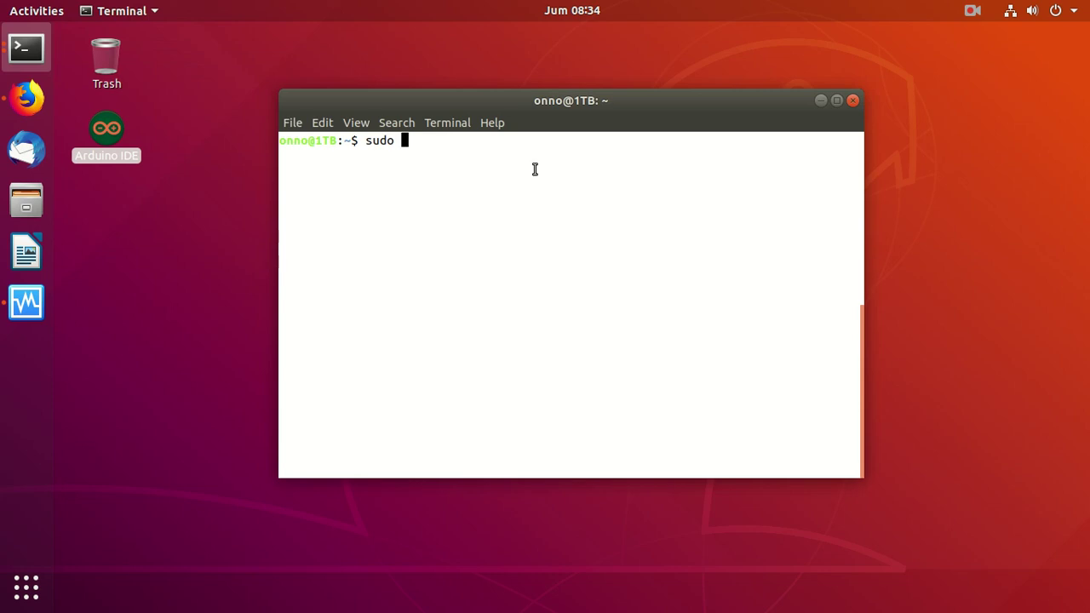
text(apt )
text(insta)
key(BackSpace)
text(tall pinta)
key(Return)
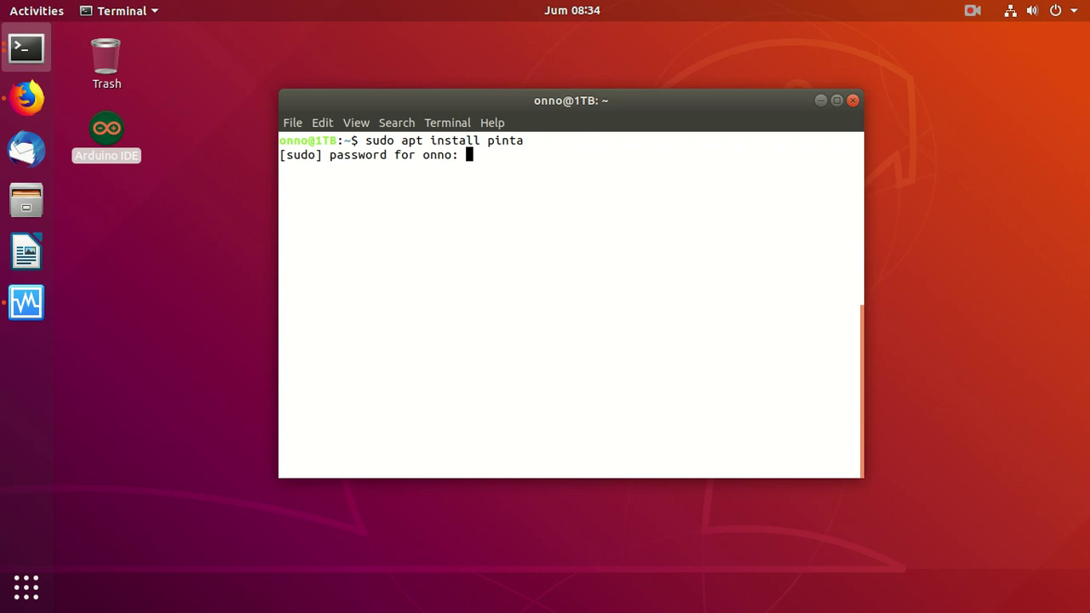
key(Return)
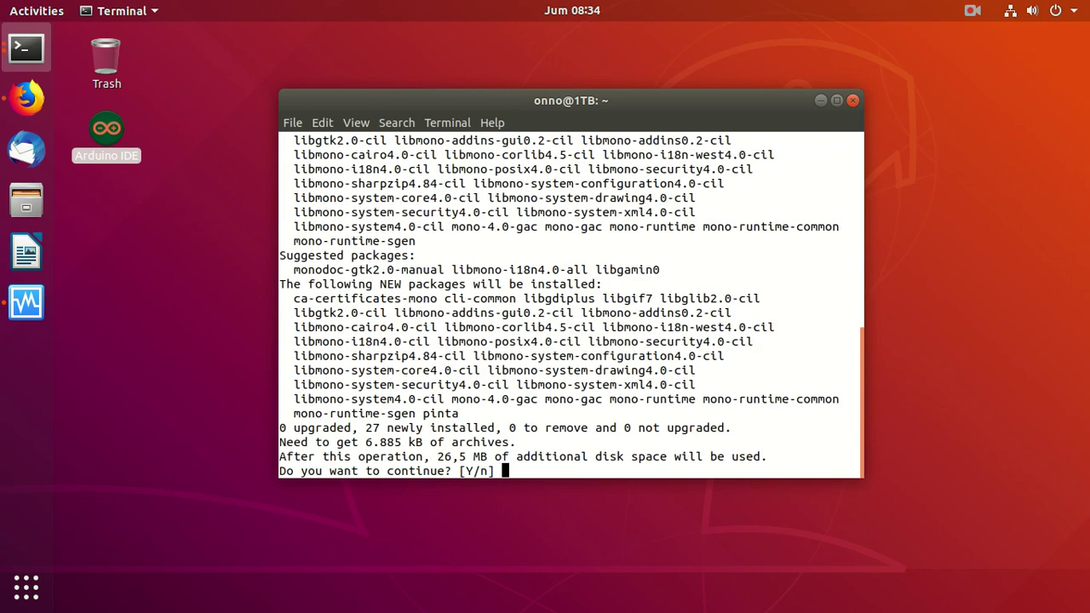
key(Return)
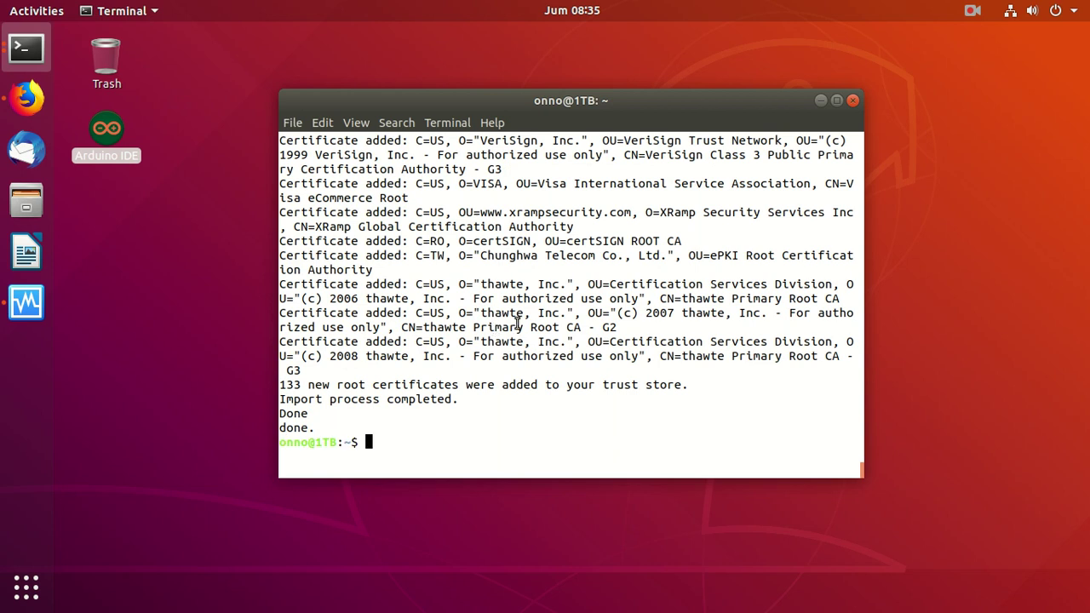
- Start Pinta from the terminal as a background process with the command pinta &
text(putr)
key(BackSpace)
key(BackSpace)
key(BackSpace)
text(inta &)
key(Return)
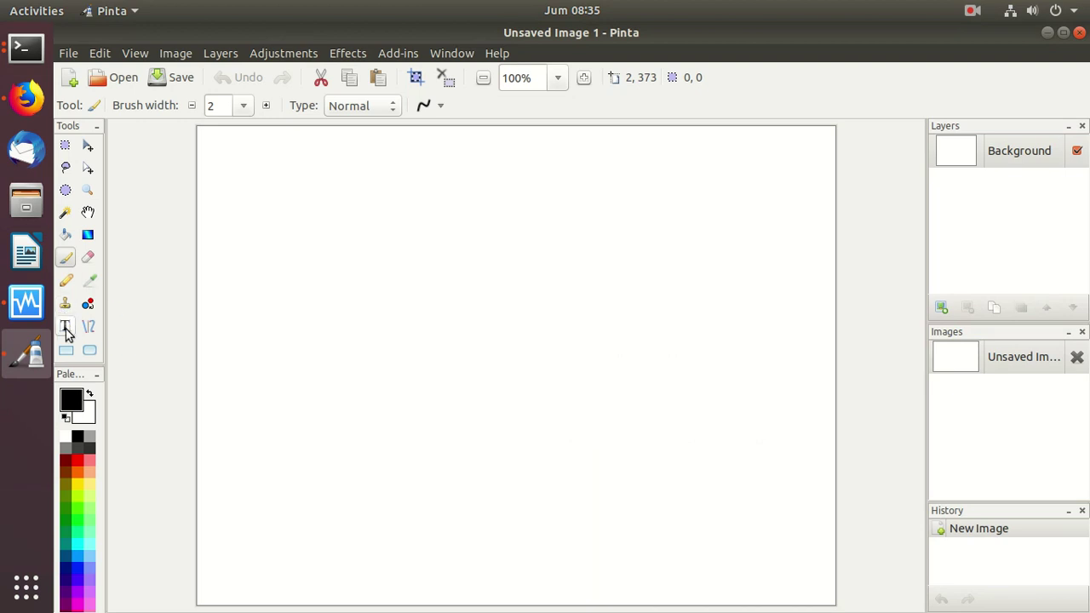
- Draw a scalloped cloud edge with the Pencil across the canvas's upper-right corner and label the area inside it "Internet"
click(66, 280)
mouse_move(680, 133)
mouse_down()
mouse_move(673, 184)
mouse_move(707, 234)
mouse_move(799, 333)
mouse_move(834, 337)
mouse_move(831, 345)
mouse_up()
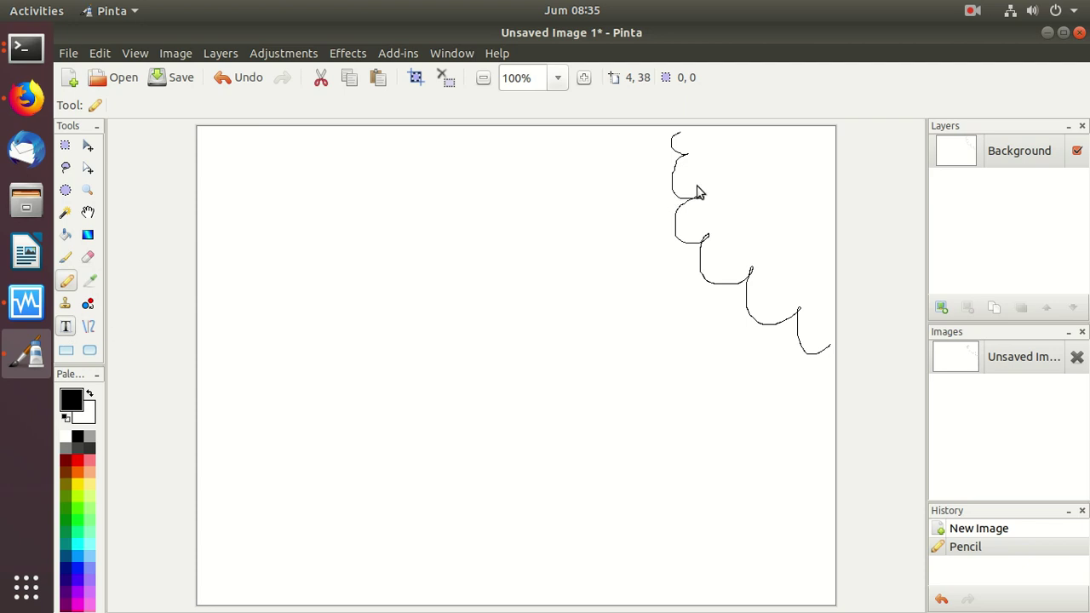
key(t)
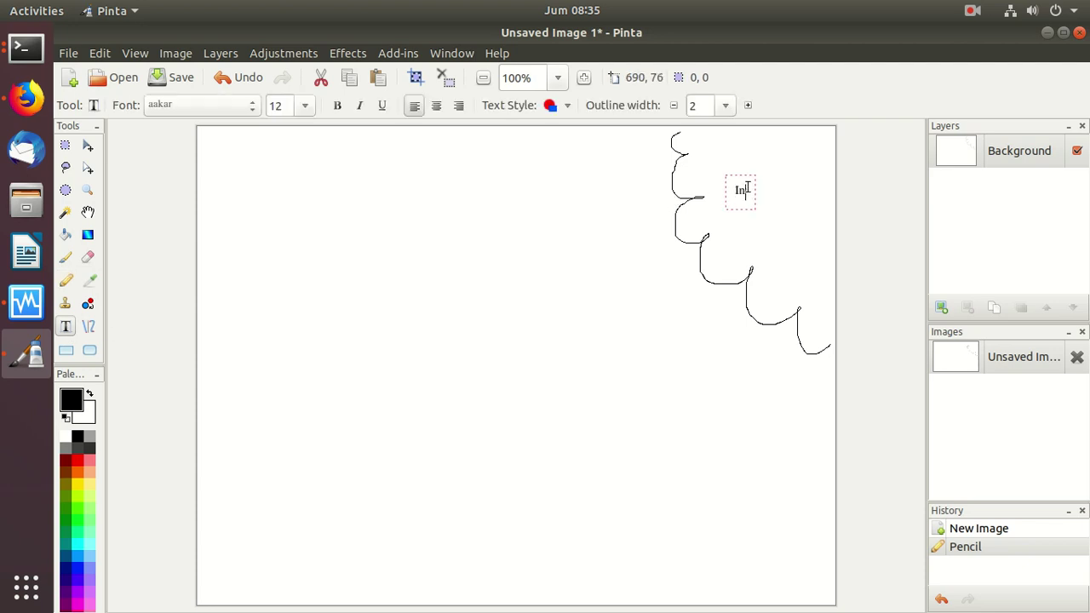
text(net)
- Draw two rectangles of similar size, one above the other, between the canvas centre and the Internet cloud
click(66, 351)
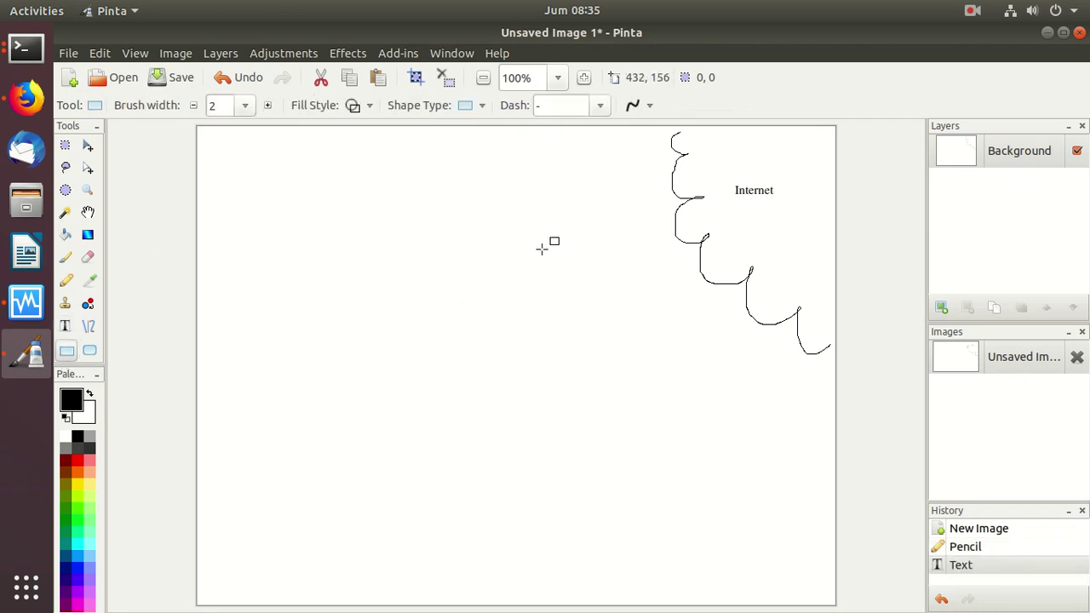
drag(528, 245, 617, 305)
drag(529, 350, 632, 419)
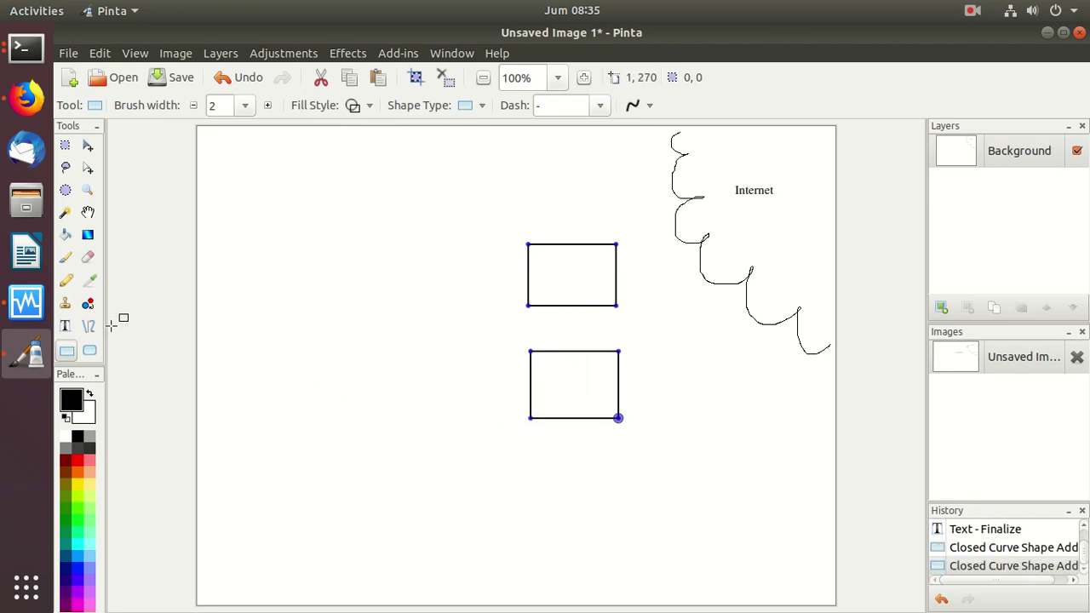
- Connect each of the two rectangles to the Internet cloud with a freehand Pencil line
click(66, 281)
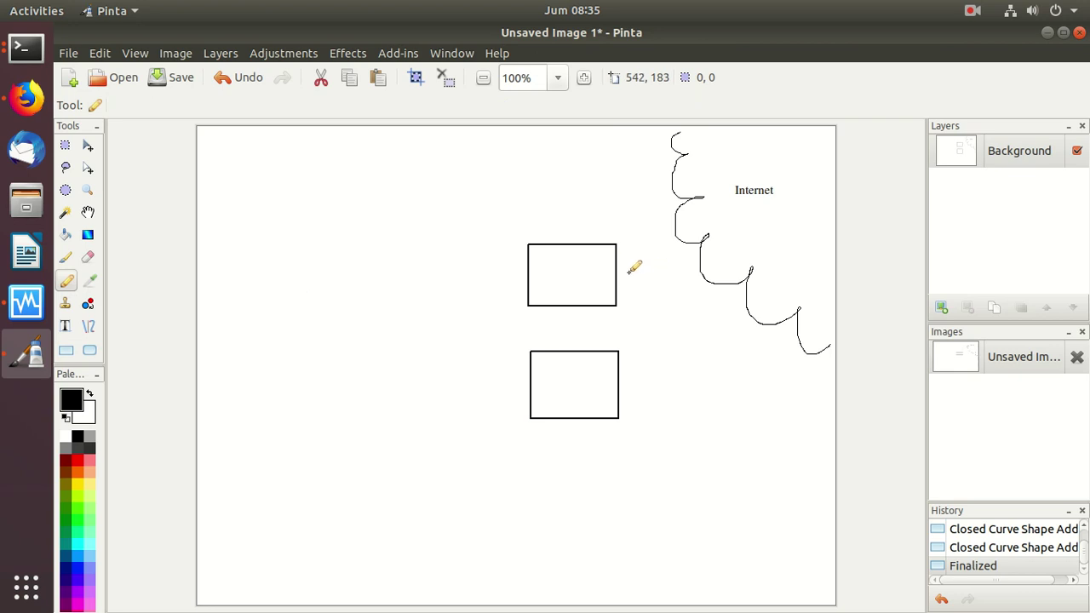
drag(615, 277, 711, 249)
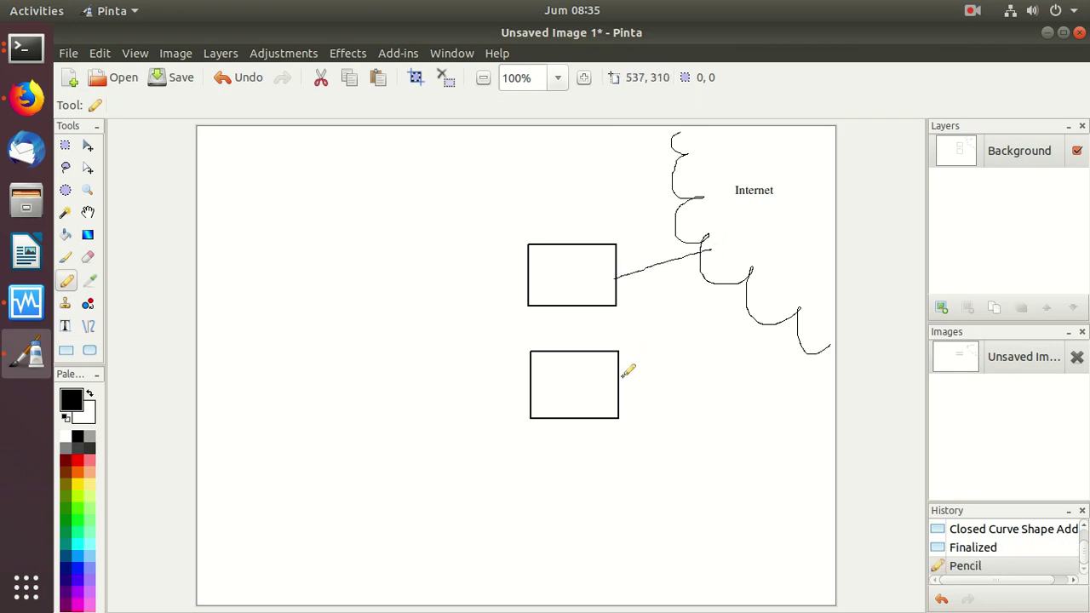
drag(619, 389, 775, 319)
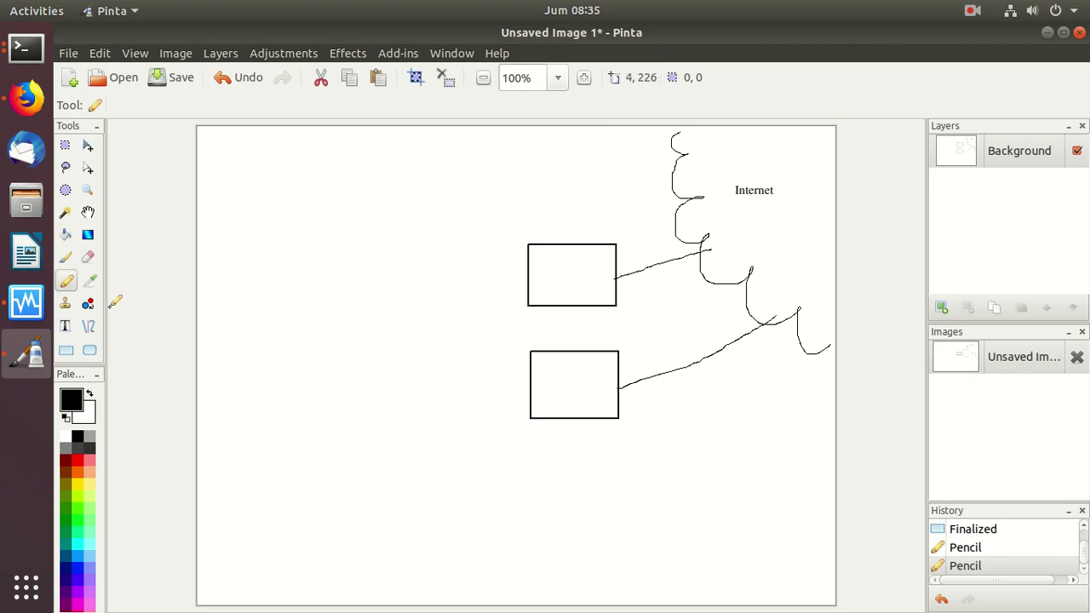
- Add the text "MNCPlay" beneath the upper rectangle and "Oxygen" beneath the lower one
click(64, 325)
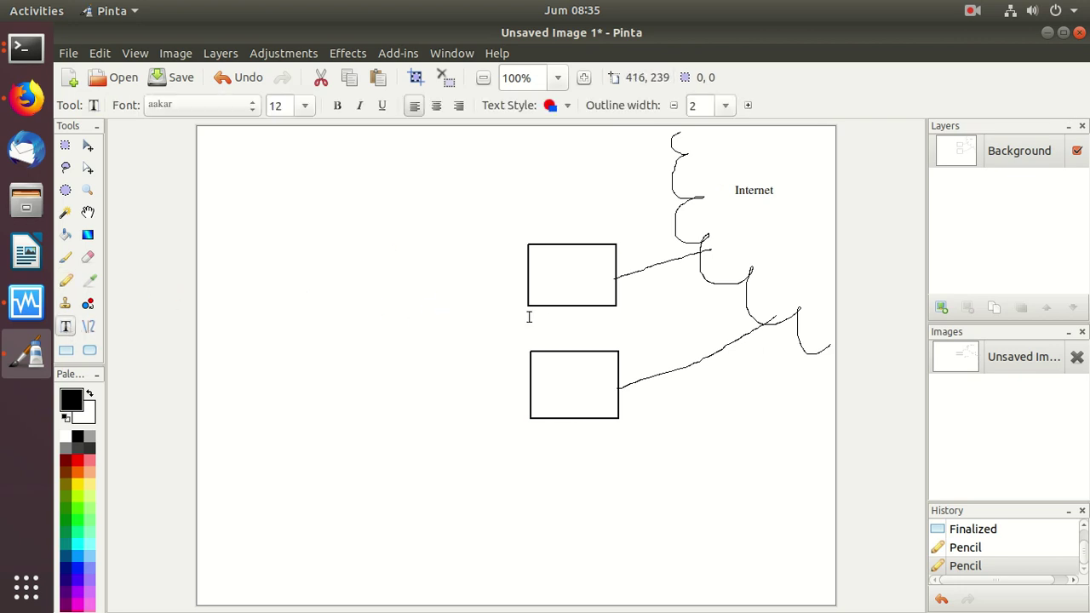
text(MNCPla)
text(ty)
text(y)
click(537, 433)
text(Oxygen)
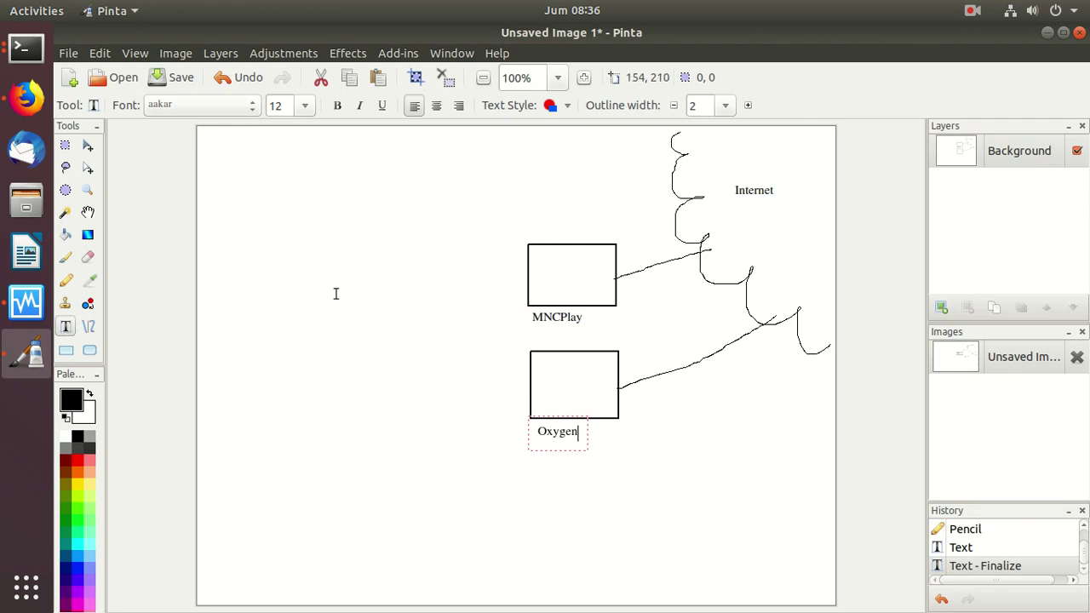
- Write the address 192.168.0.224 inside the MNCPlay rectangle and 192.168.0.222 inside the Oxygen rectangle
click(534, 274)
text(192.168)
key(BackSpace)
key(BackSpace)
text(224)
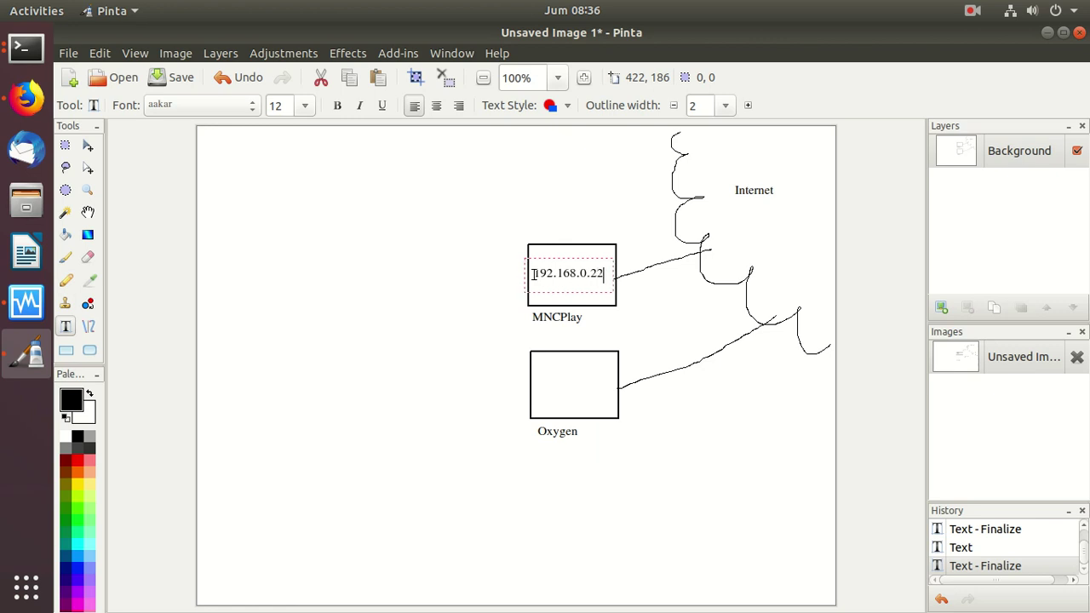
click(533, 387)
text(192.168.0.222)
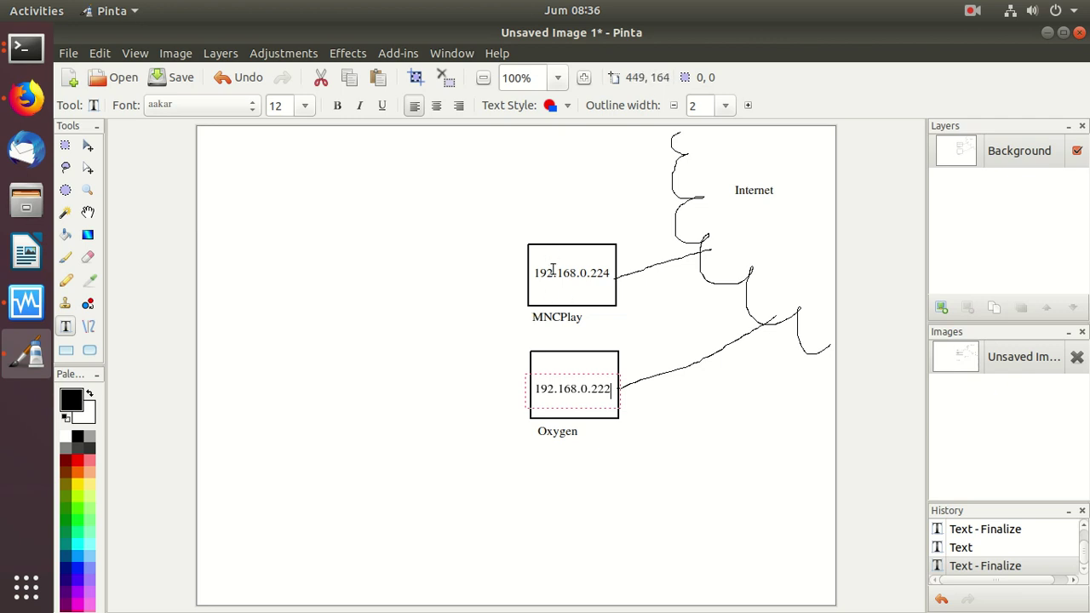
- Draw a large rounded rectangle in the left part of the canvas and label it "LAN" with 192.168.0.x/24 on the next line
click(90, 350)
mouse_move(231, 233)
mouse_down()
mouse_move(280, 398)
mouse_move(409, 446)
mouse_up()
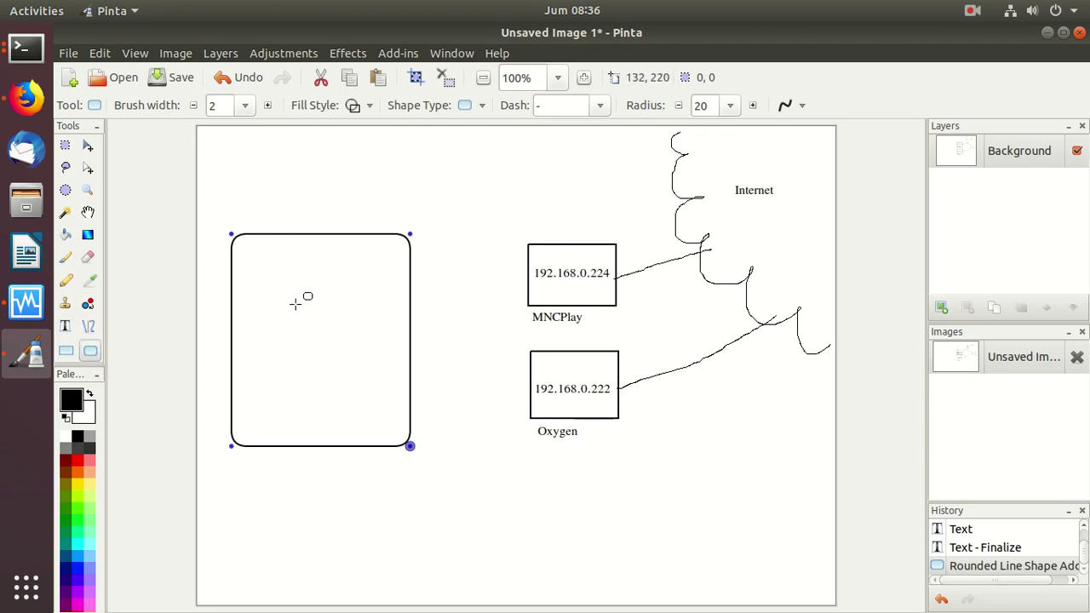
key(t)
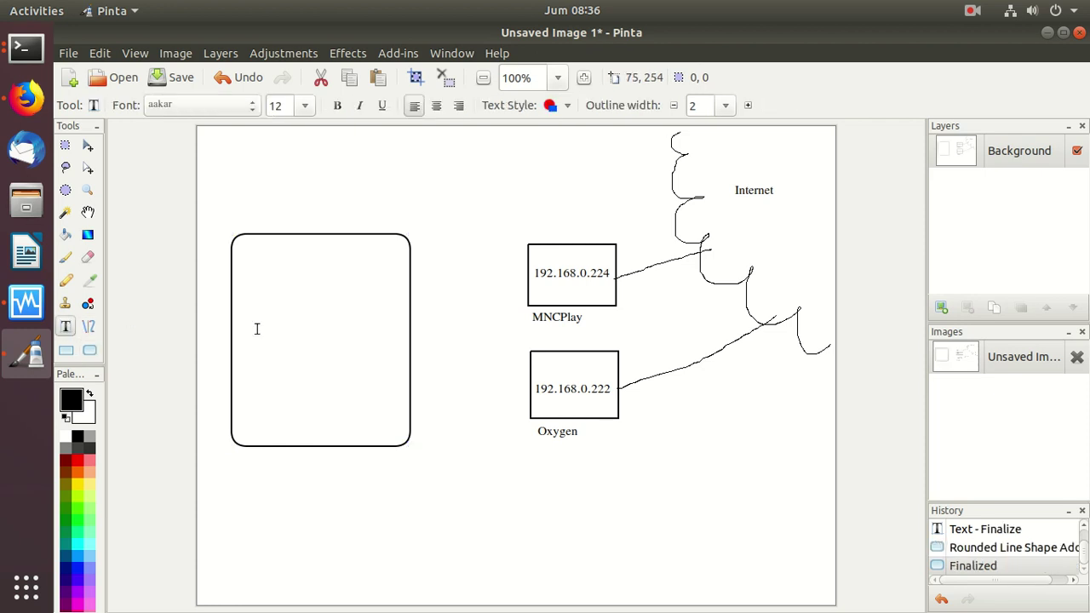
text(LAN)
key(Return)
text(192.168.0.x/24)
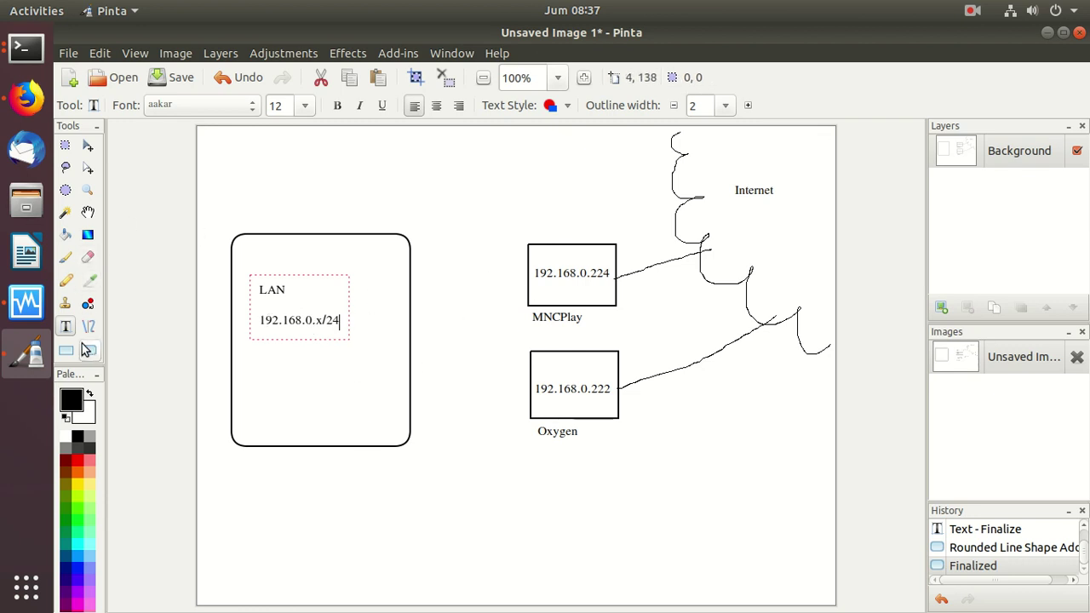
- Connect the LAN box to the MNCPlay and Oxygen rectangles with freehand Pencil lines
click(68, 283)
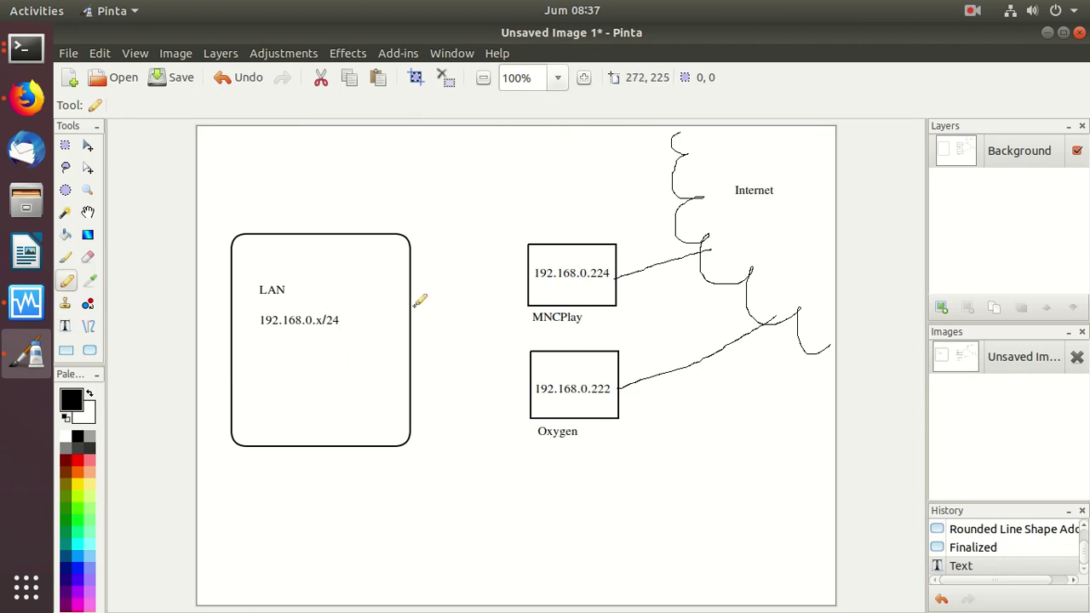
drag(408, 305, 517, 262)
drag(535, 263, 534, 263)
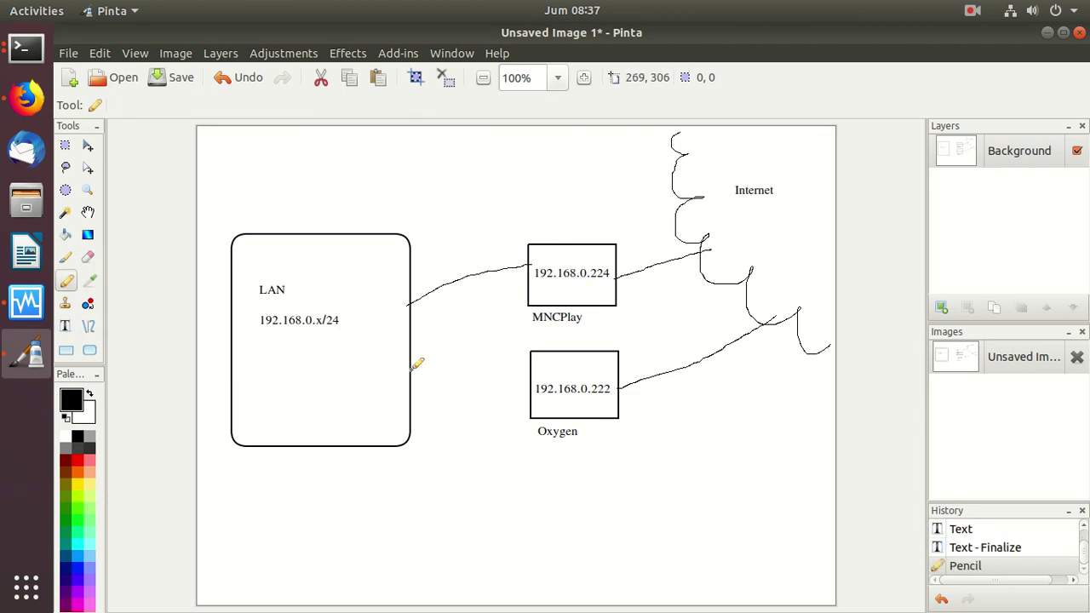
drag(410, 368, 538, 388)
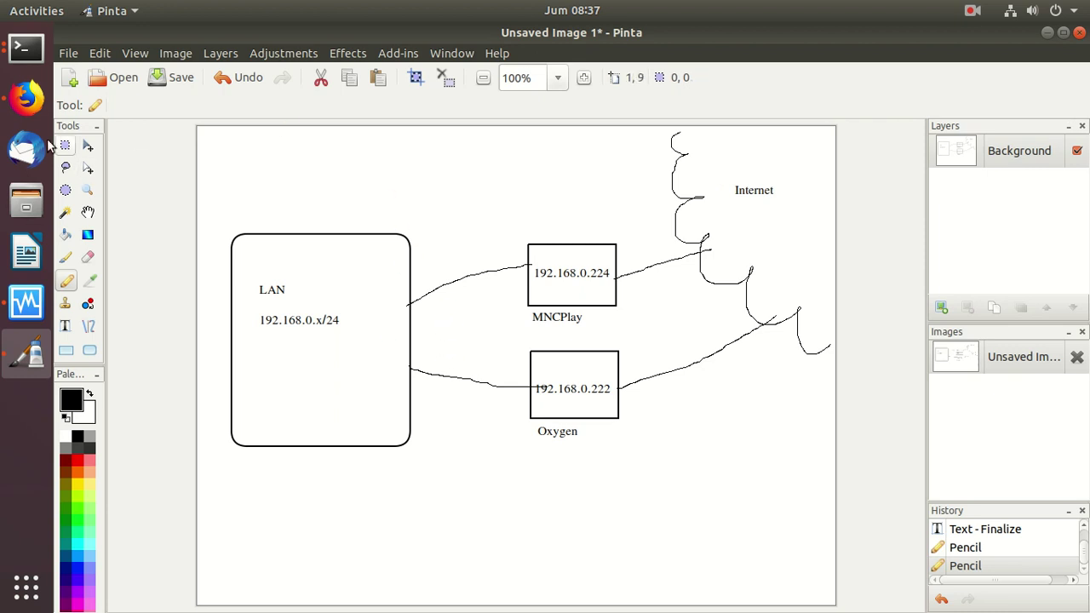
- Switch to Firefox and open the router page at 192.168.0.222 in a new tab
click(26, 98)
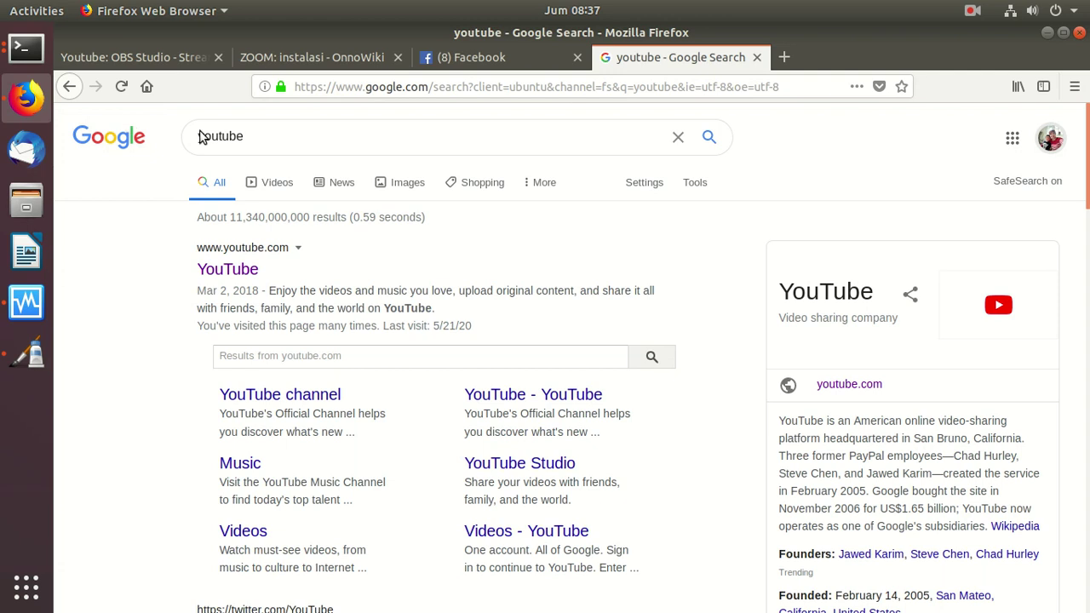
click(785, 58)
text(192.168.0.22)
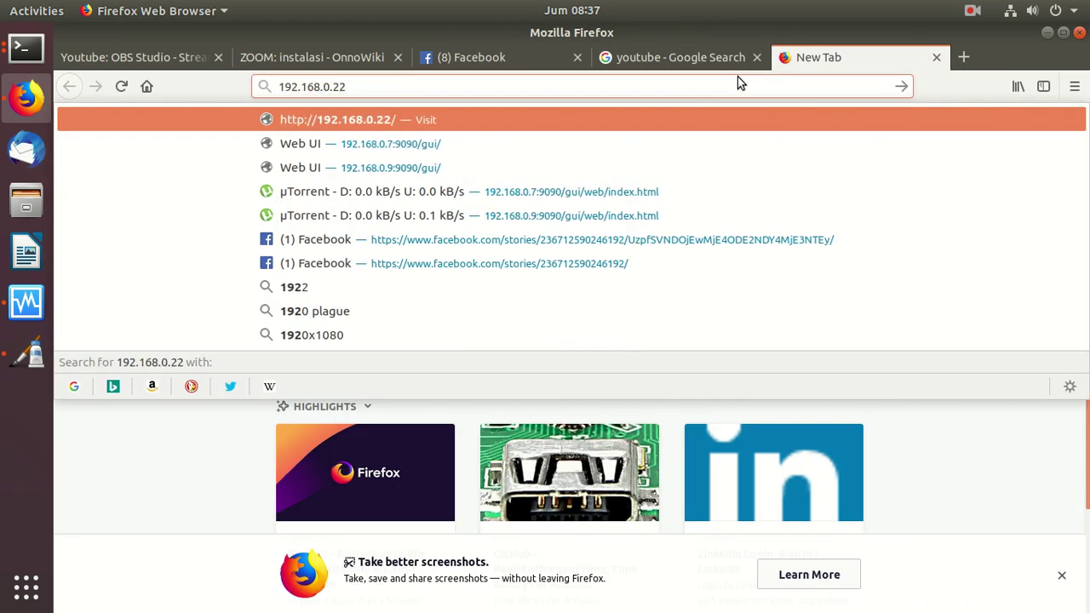
text(2)
key(Return)
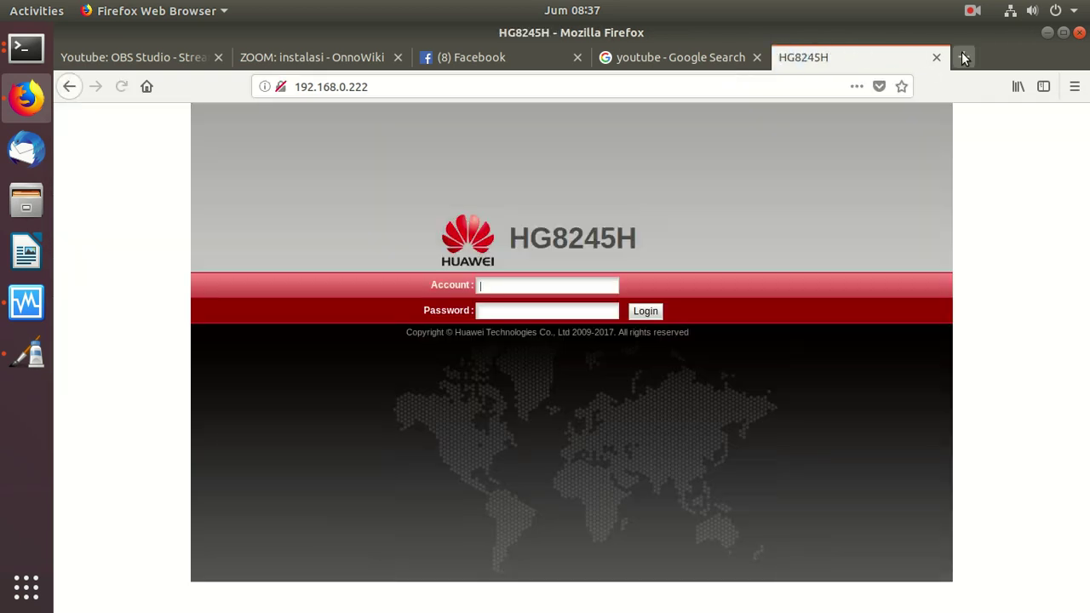
- Open the router page at 192.168.0.224 in another new tab
click(964, 58)
text(192.168.0.)
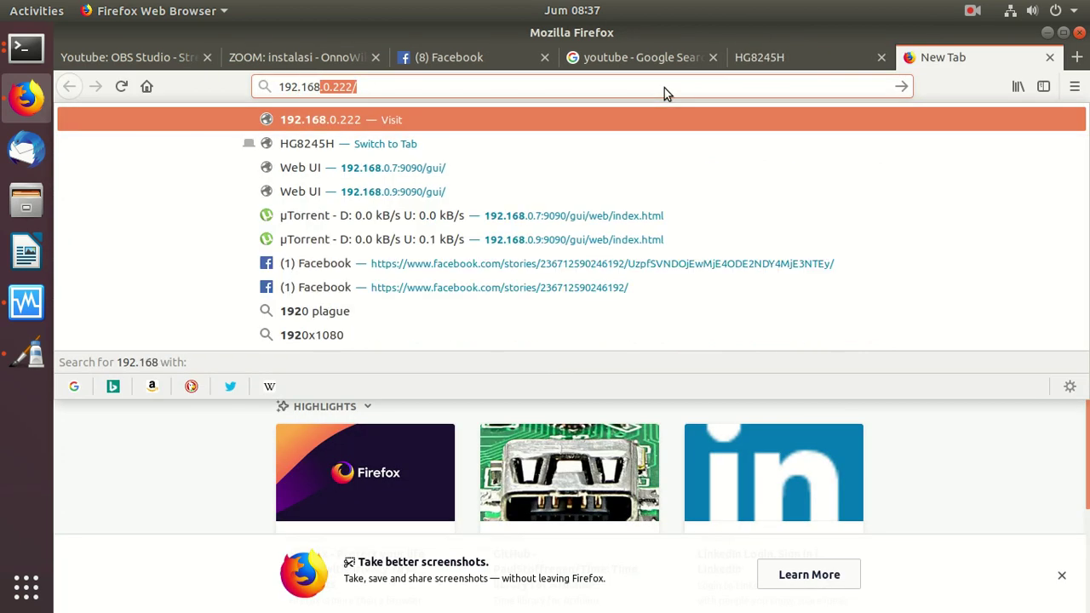
text(224)
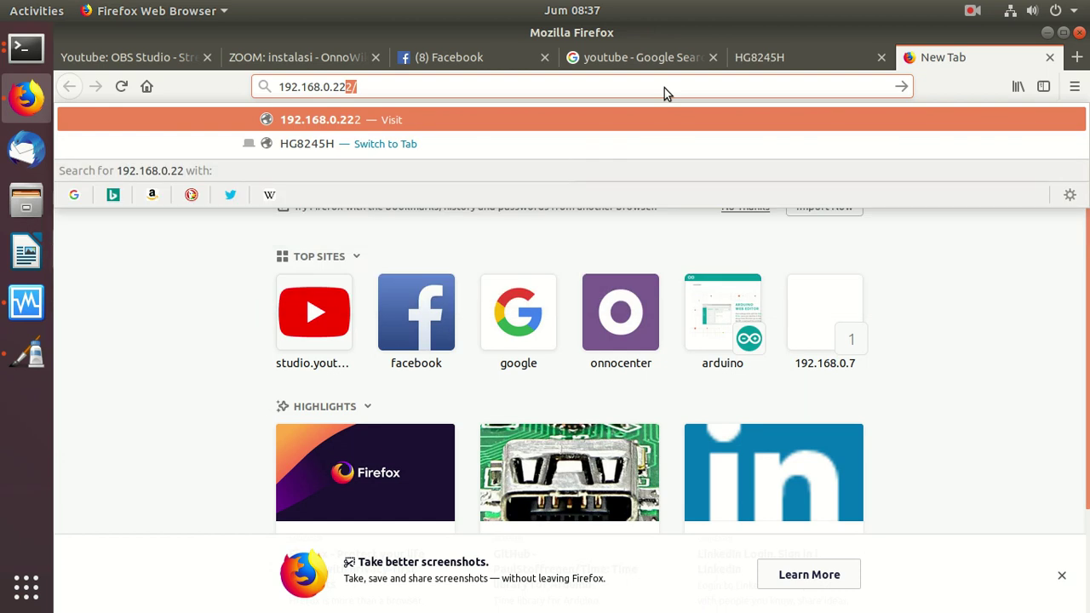
key(Return)
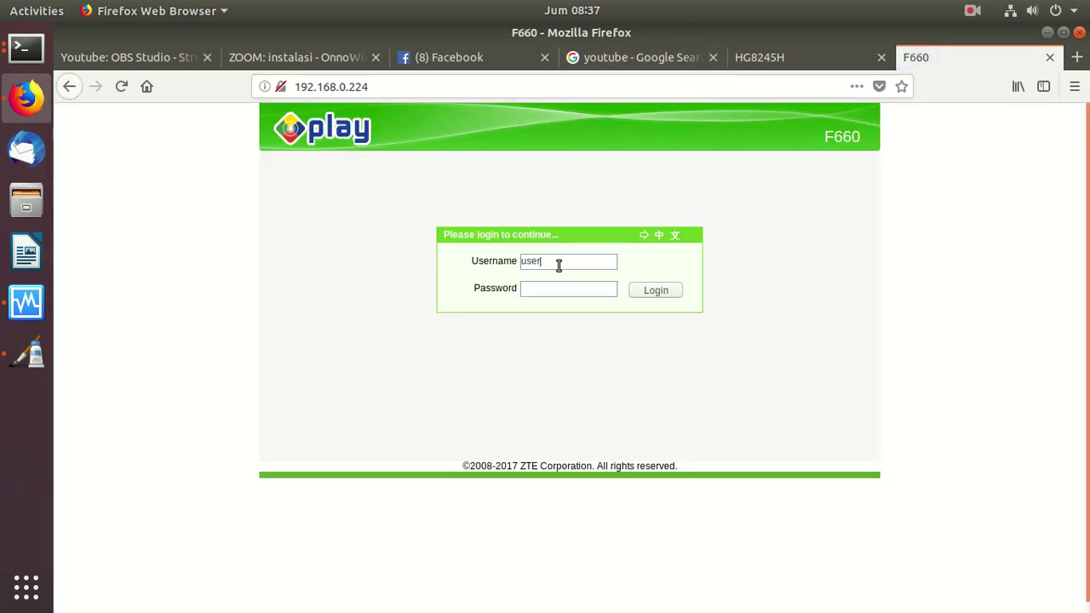
- Log in to the F660 router as "user" with the account password and save the login in the browser
text(**********)
click(657, 291)
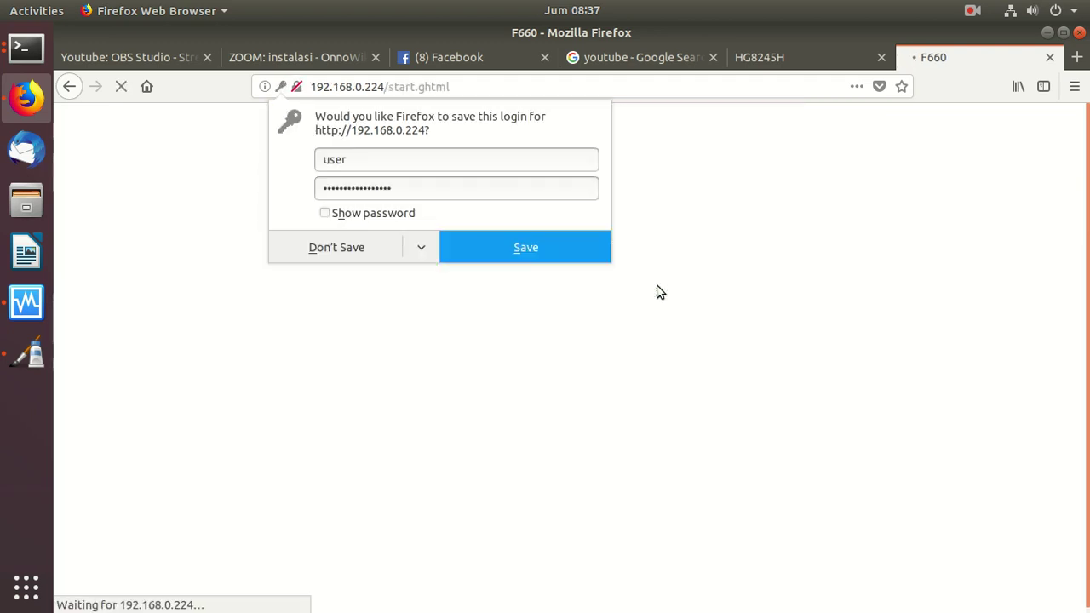
click(540, 259)
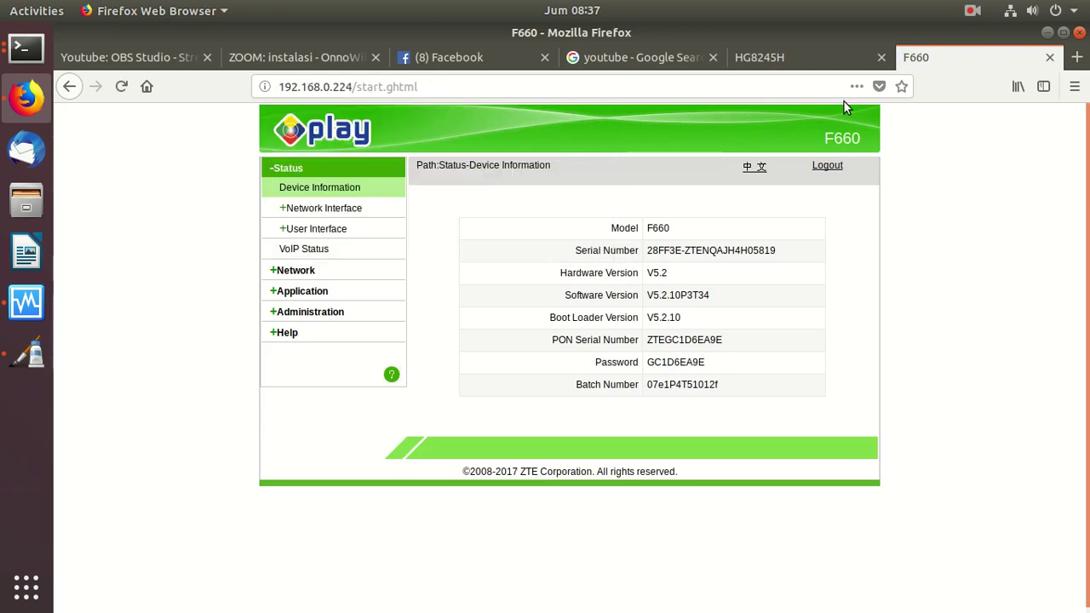
- Log in to the HG8245H router with the account "root" and its password, and save the login in the browser
click(794, 61)
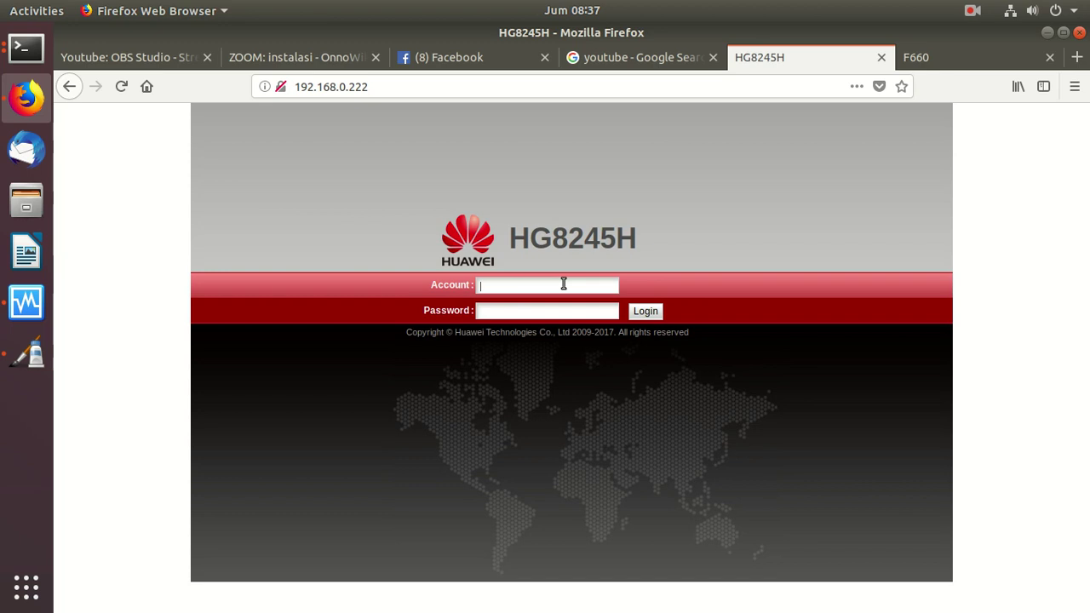
text(root)
key(Tab)
text(•••••••••••••••)
click(645, 312)
click(549, 258)
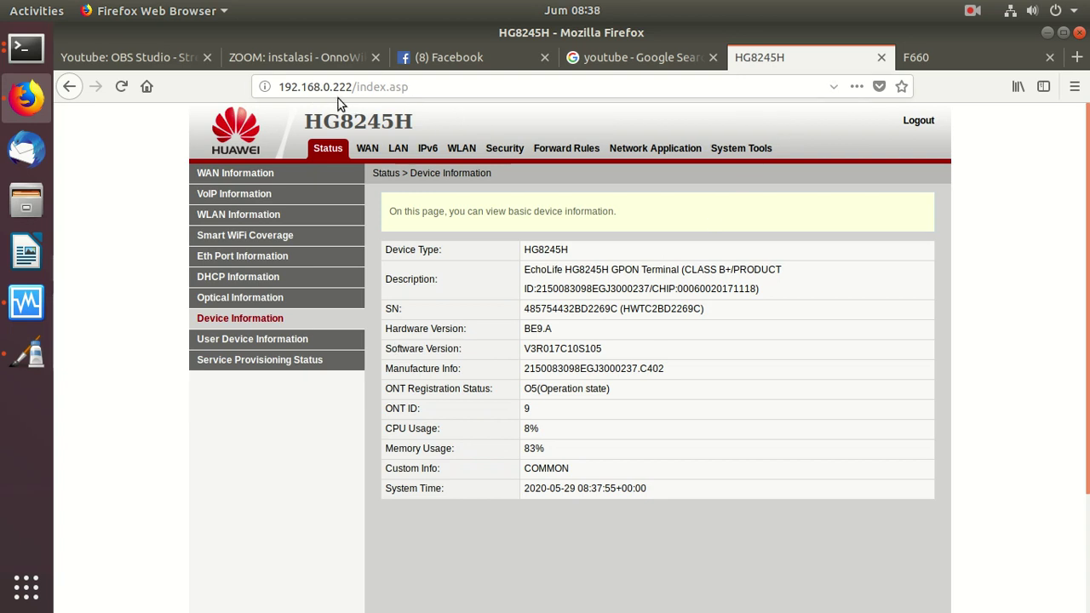
- Examine the WAN connection status of the F660 router, including its IP address, gateway and DNS
click(937, 60)
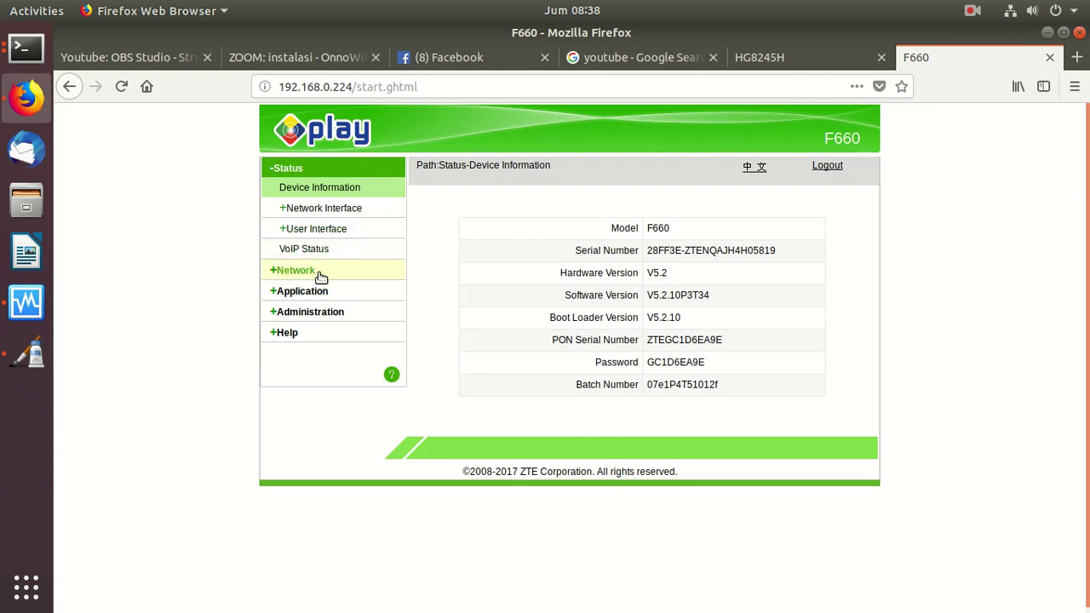
click(326, 209)
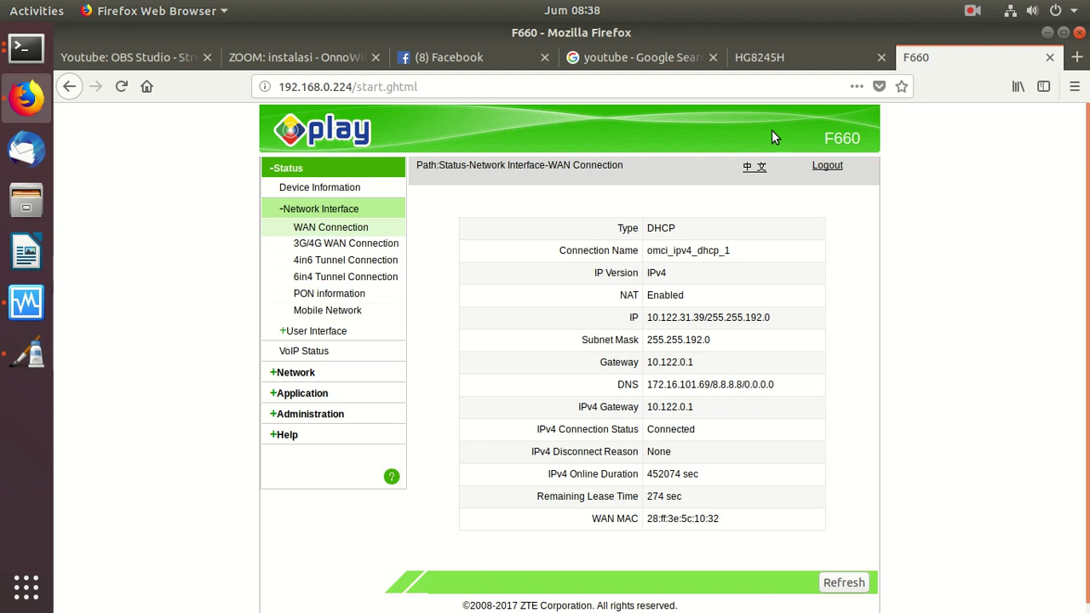
- Compare the WAN status of the HG8245H with the F660's WAN connection details, checking the F660's IPv4 gateway
click(782, 55)
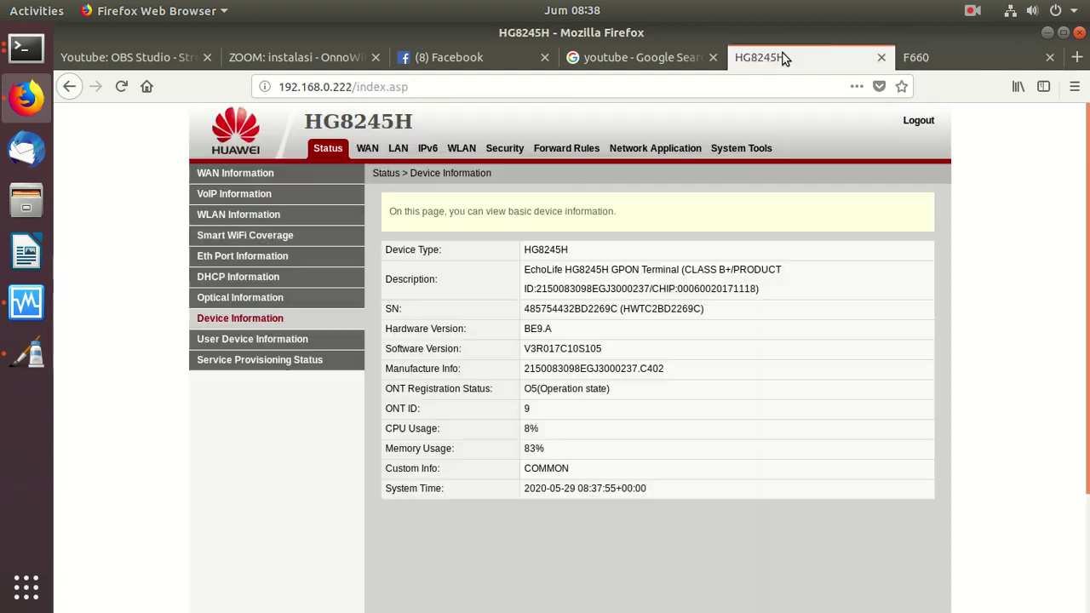
click(309, 173)
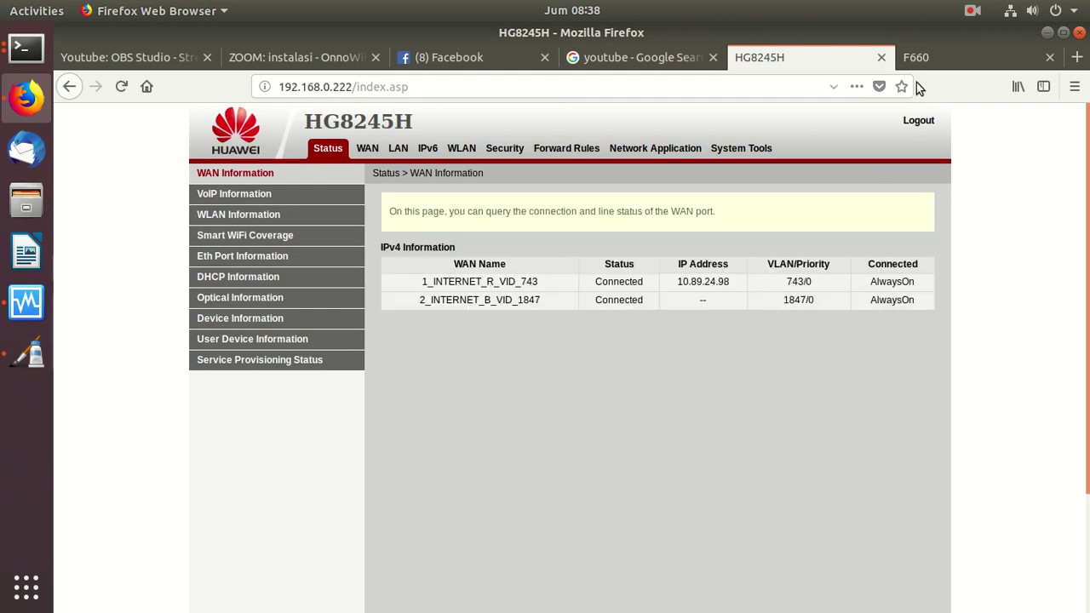
click(946, 59)
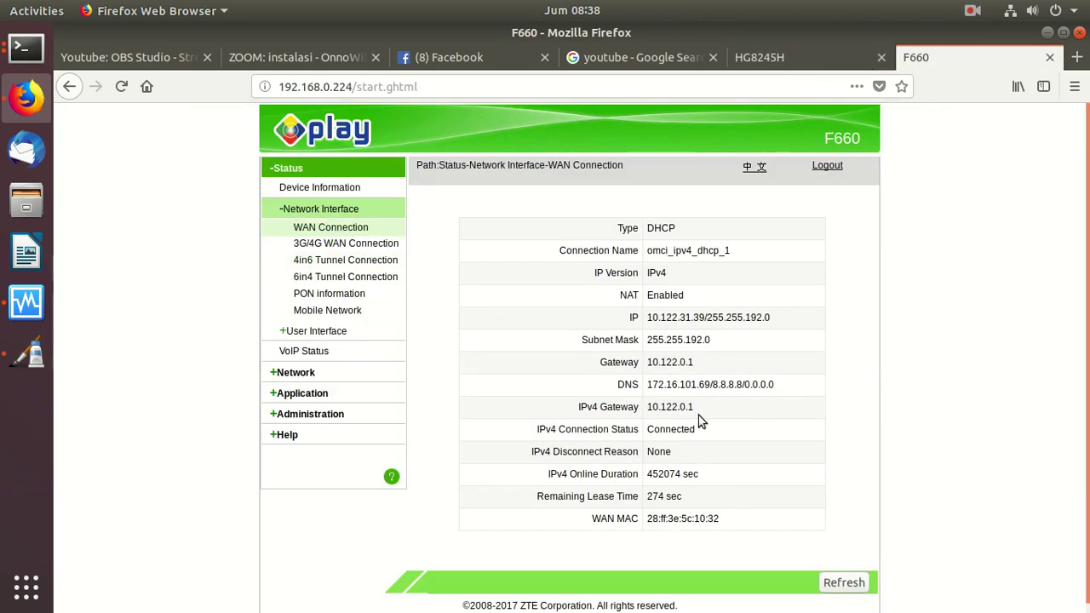
drag(702, 416, 641, 410)
click(720, 415)
drag(704, 410, 471, 413)
click(653, 424)
- Examine the details of both HG8245H WAN connections, including IP address, gateway and DNS servers, against the F660's WAN connection
click(779, 60)
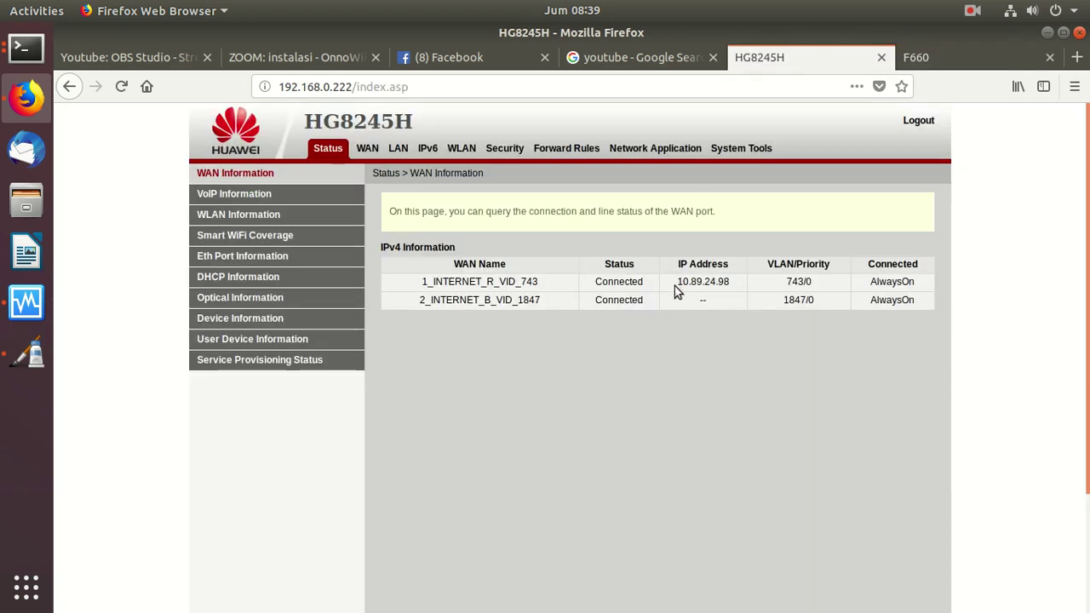
drag(678, 283, 705, 288)
click(701, 295)
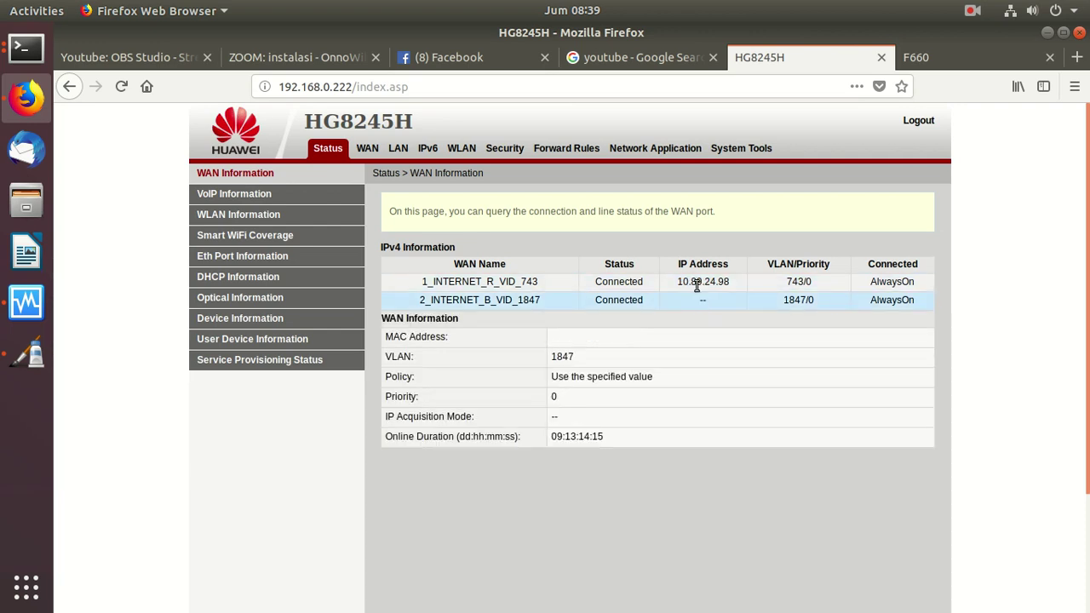
click(697, 287)
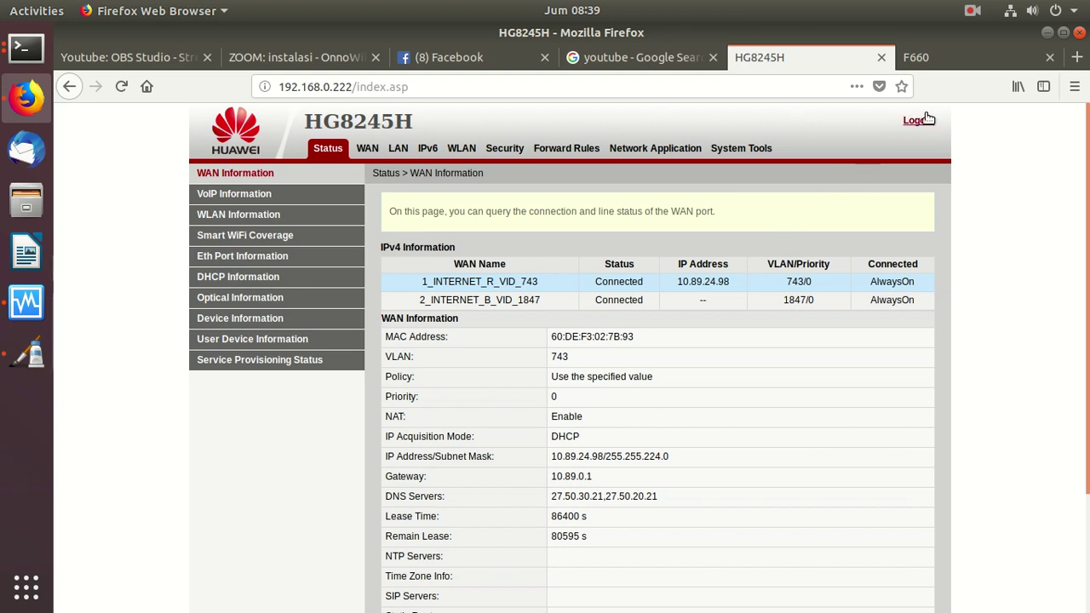
click(961, 67)
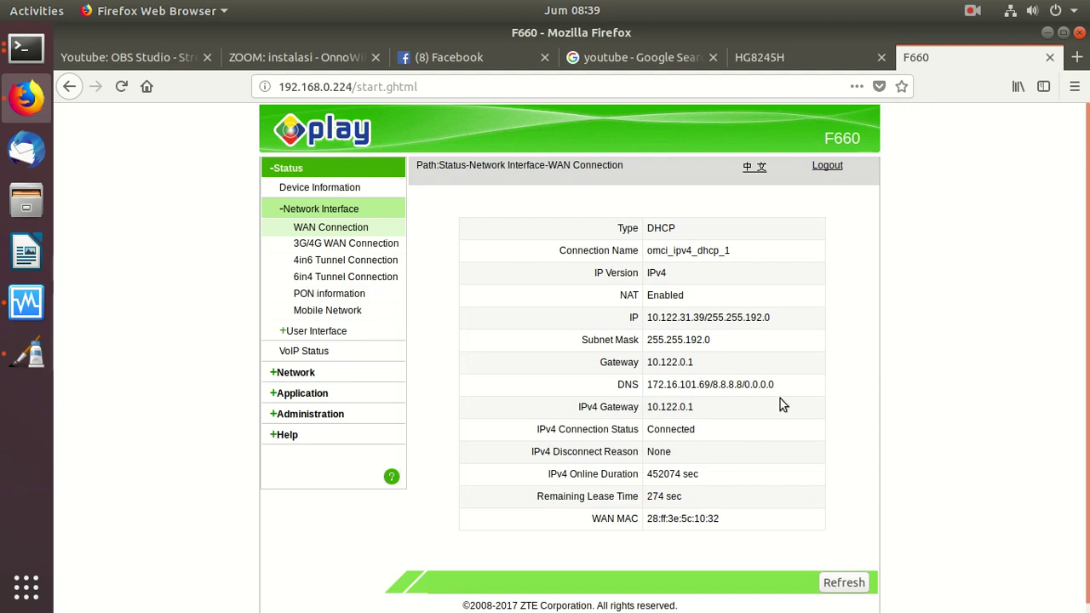
- Open the HG8245H's DHCP Server Configuration under LAN and check its primary address pool
click(820, 58)
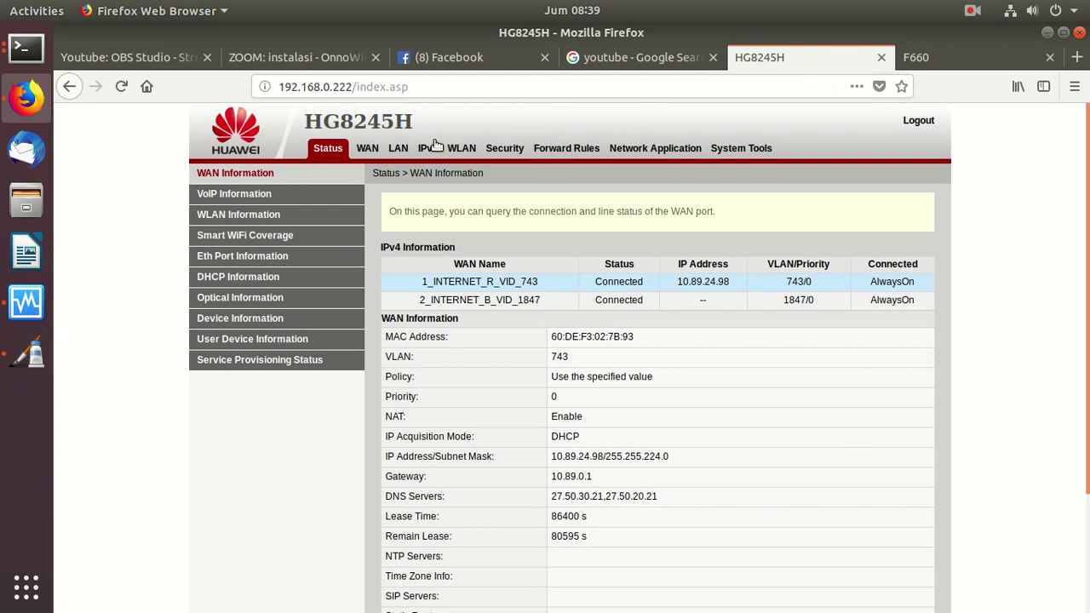
click(397, 150)
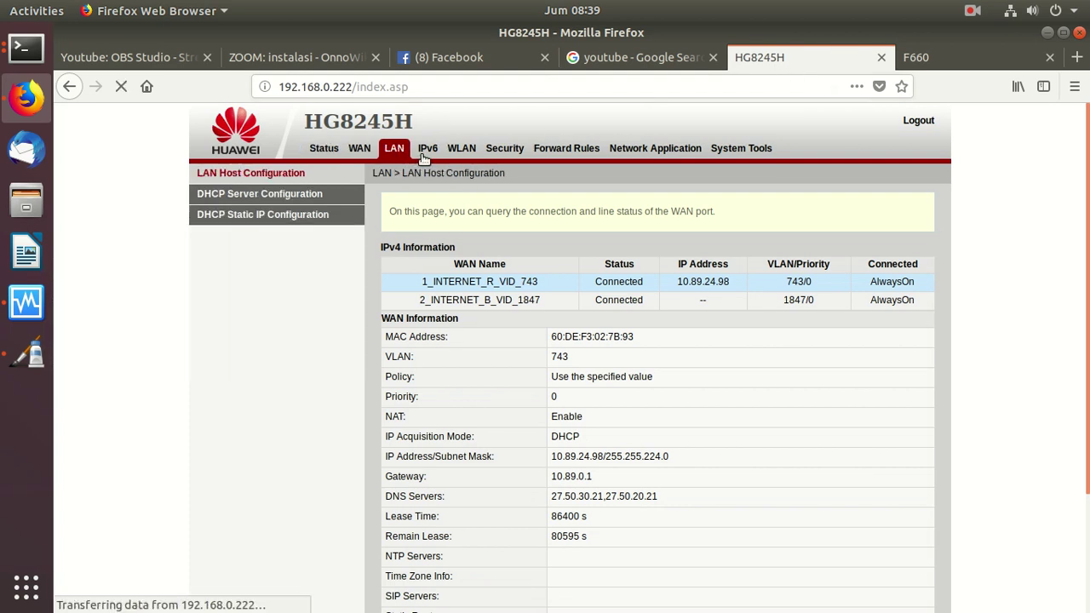
click(285, 196)
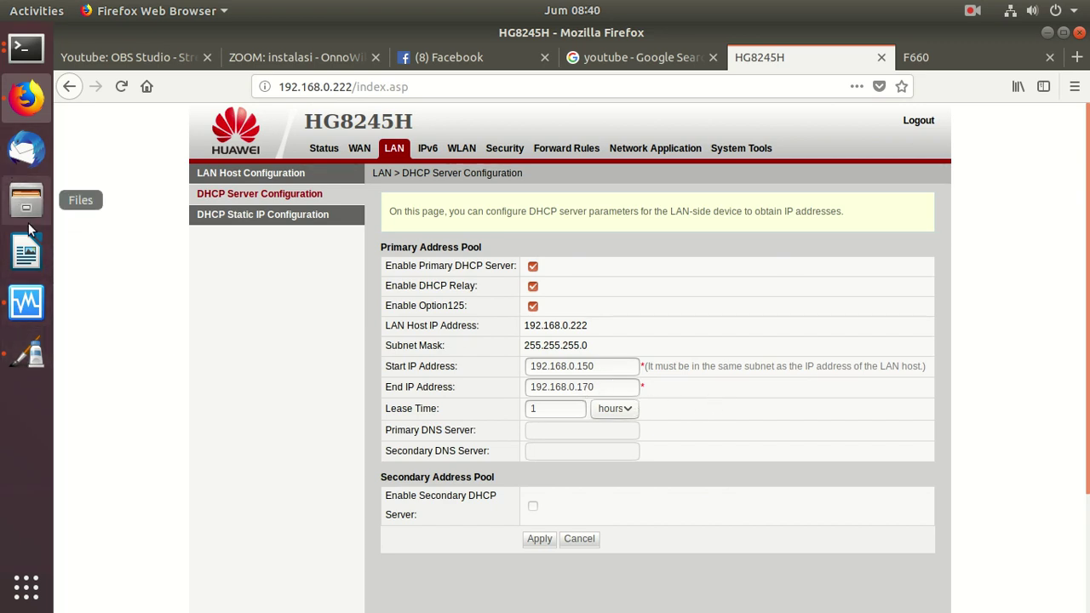
- Switch to Pinta and add the text "192.168.0.150- 170" beneath 192.168.0.222 in the Oxygen box
click(37, 364)
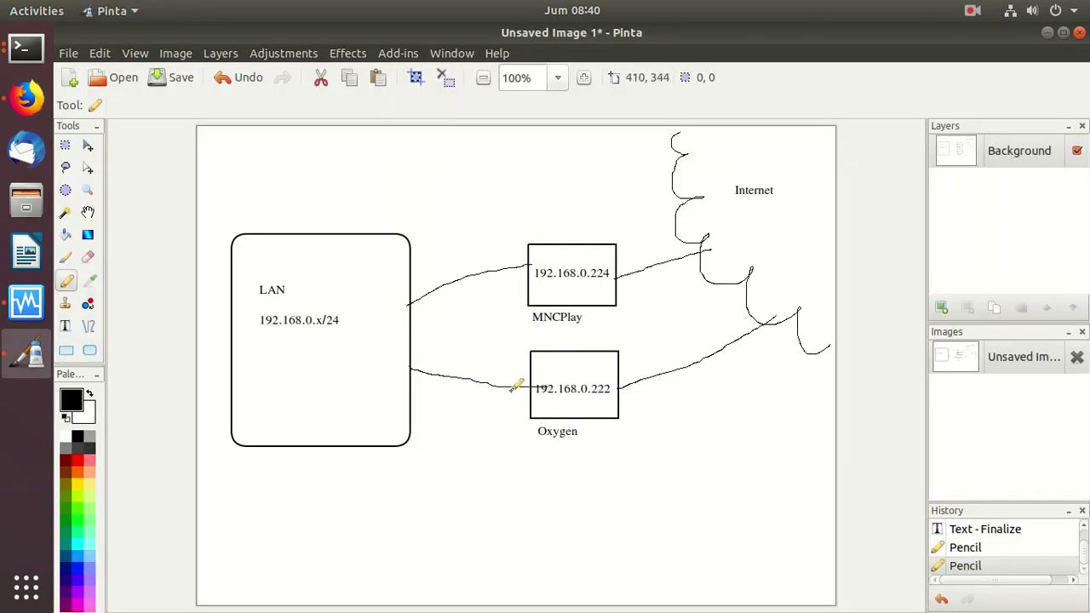
click(65, 326)
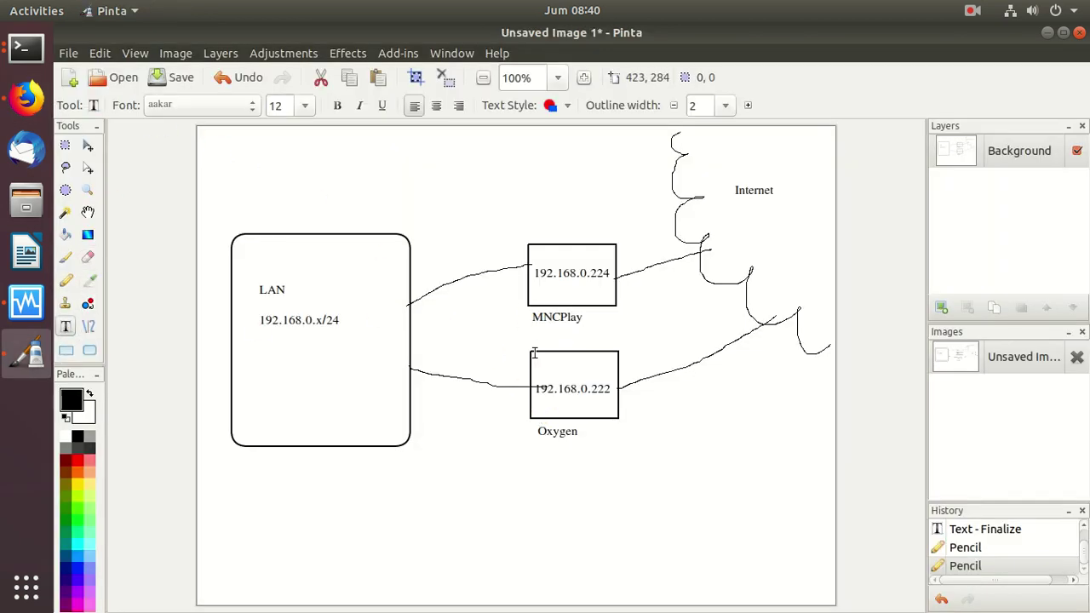
click(536, 405)
text(192.168.0.150-)
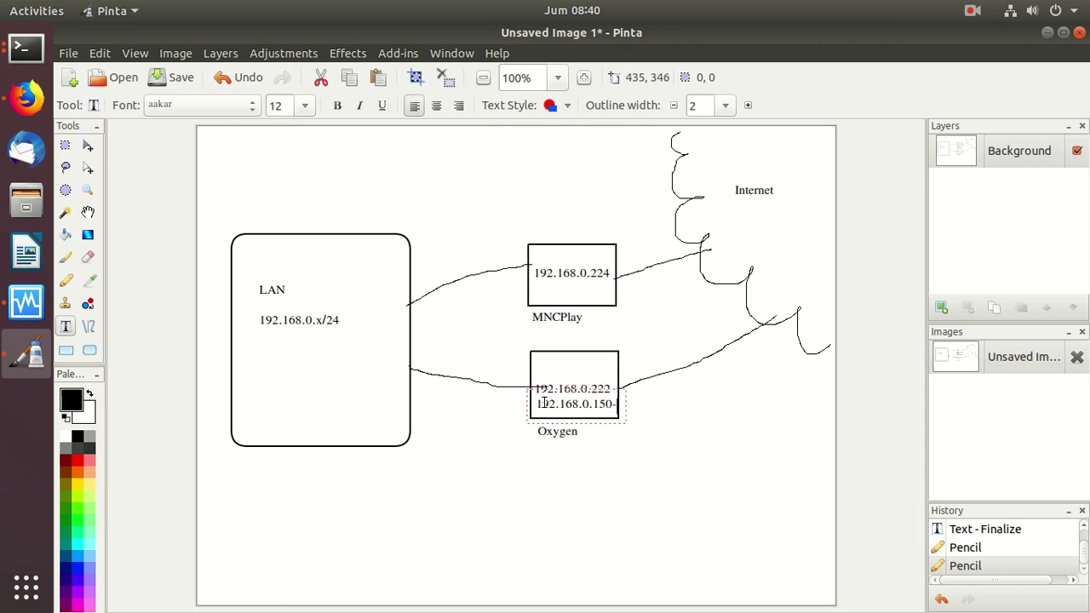
text(   170)
key(BackSpace)
key(BackSpace)
- Switch to Firefox and check the DHCP start and end addresses in the F660's LAN DHCP Server settings
click(26, 98)
click(933, 56)
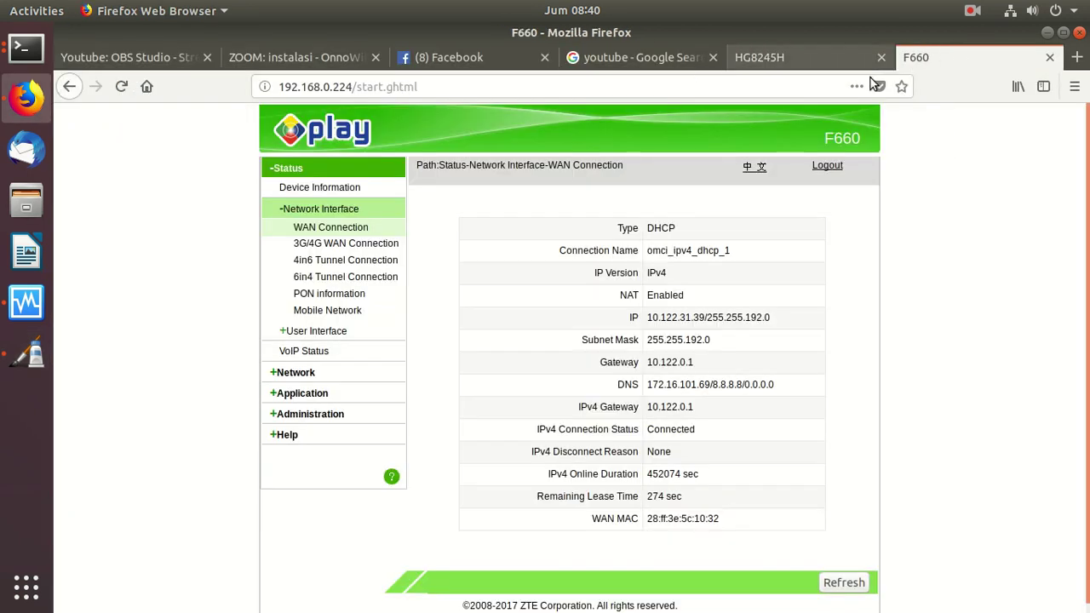
click(310, 379)
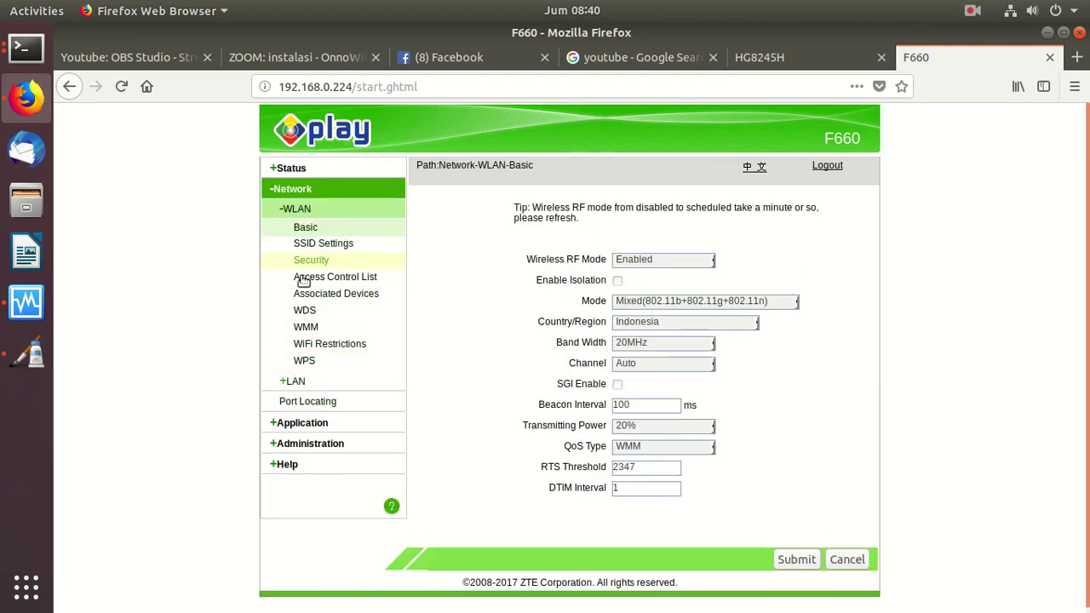
click(298, 381)
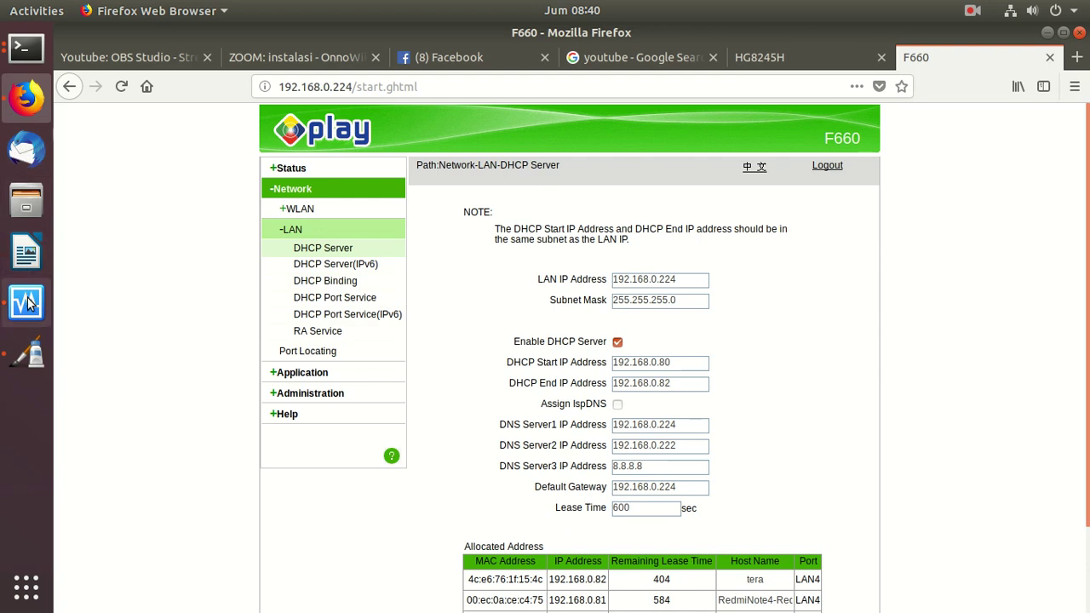
- Switch to Pinta and add the text "192.168.0.80-82" beneath 192.168.0.224 in the MNCPlay box
click(31, 354)
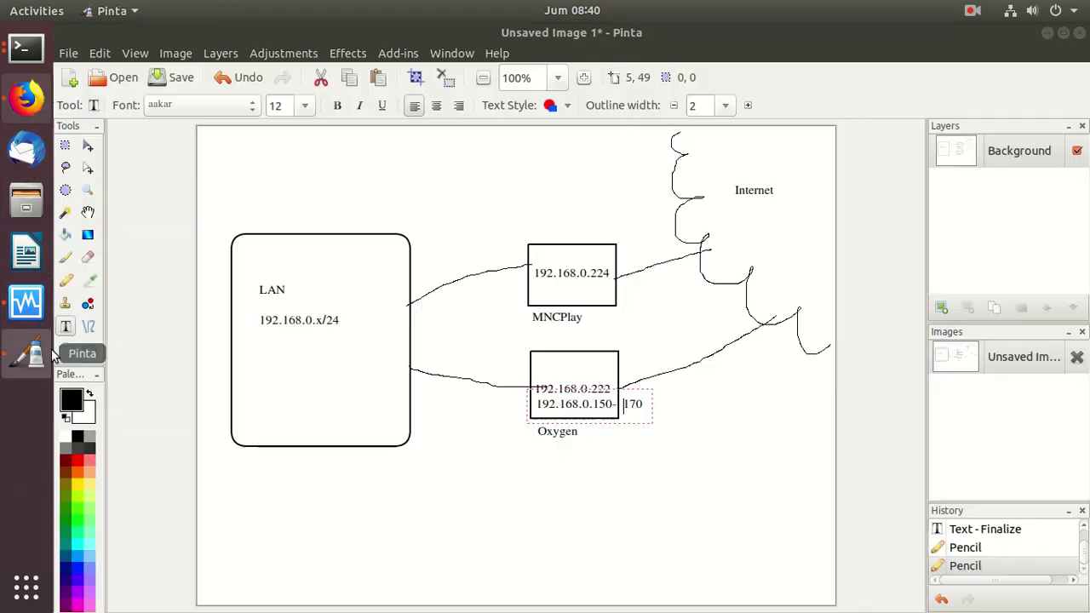
click(536, 290)
text(192.168)
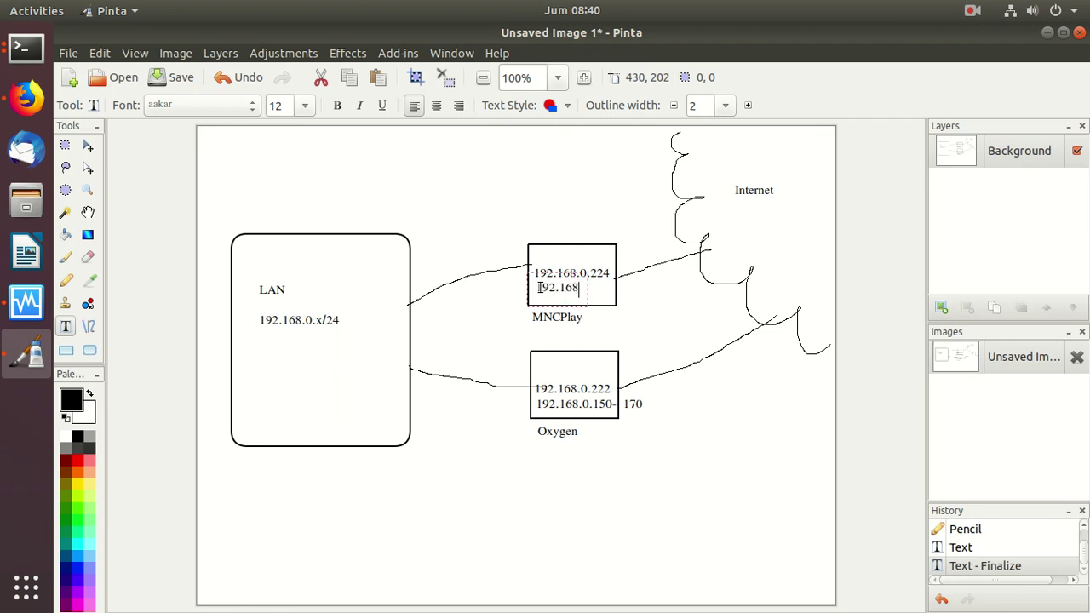
text(.0.80-82)
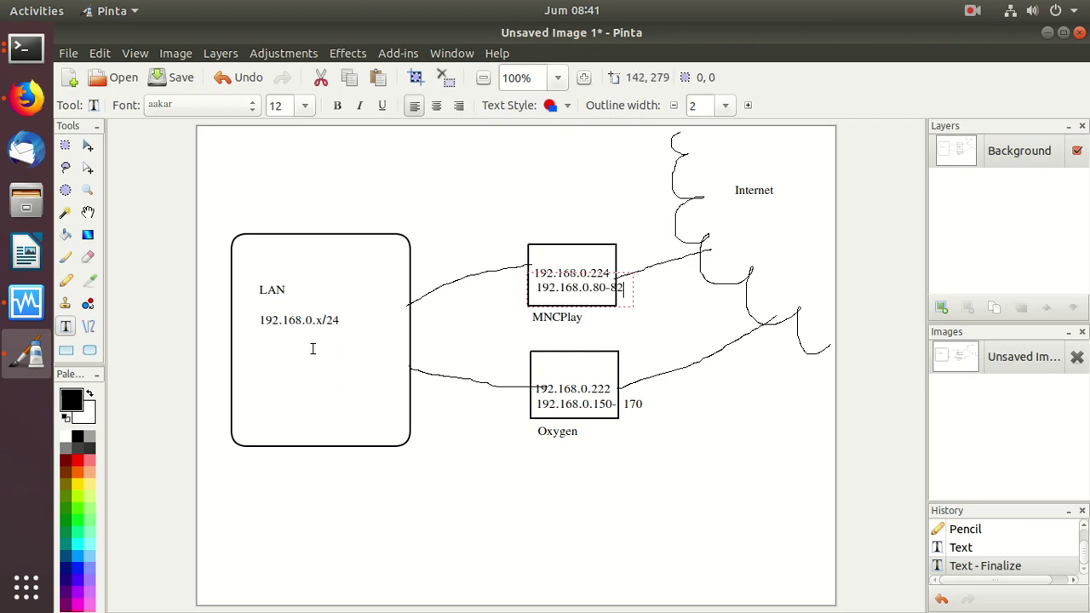
- Switch to the idle terminal window and start a root shell with "sudo su", entering the account password
click(5, 60)
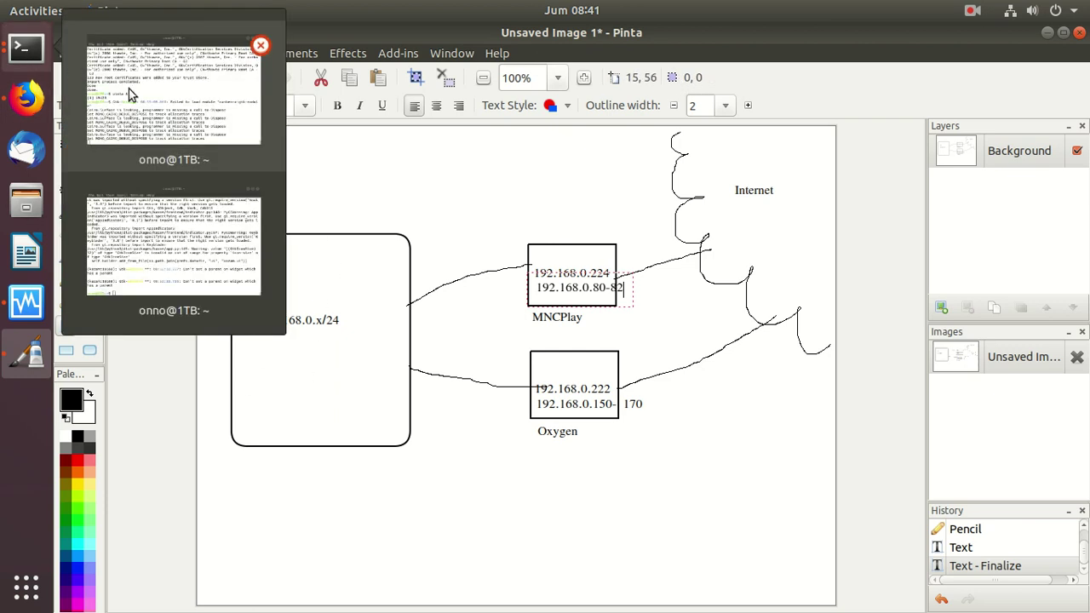
click(169, 246)
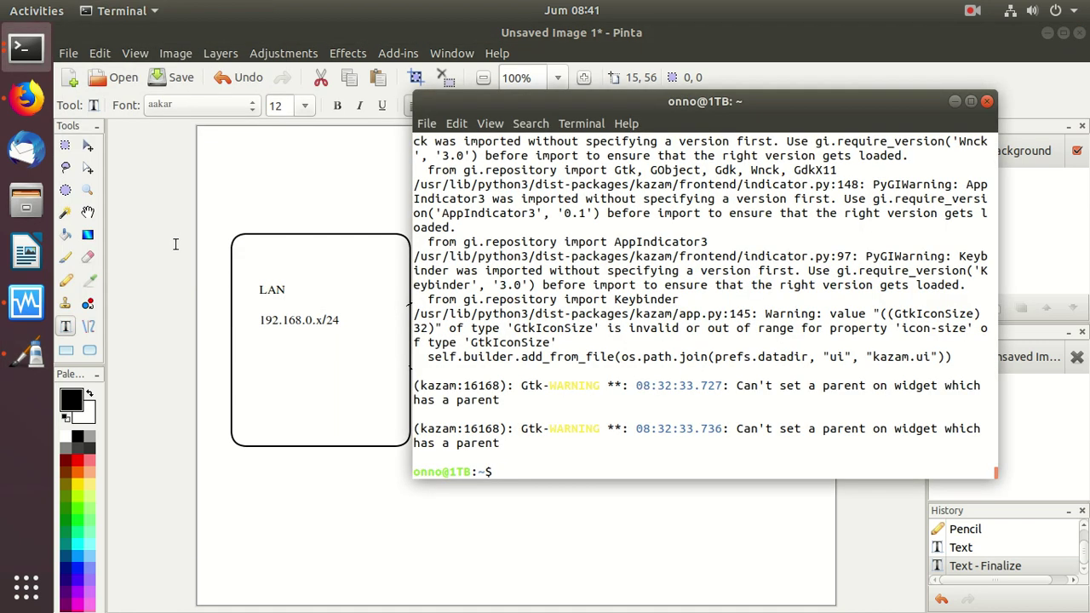
text(sudo su)
key(Return)
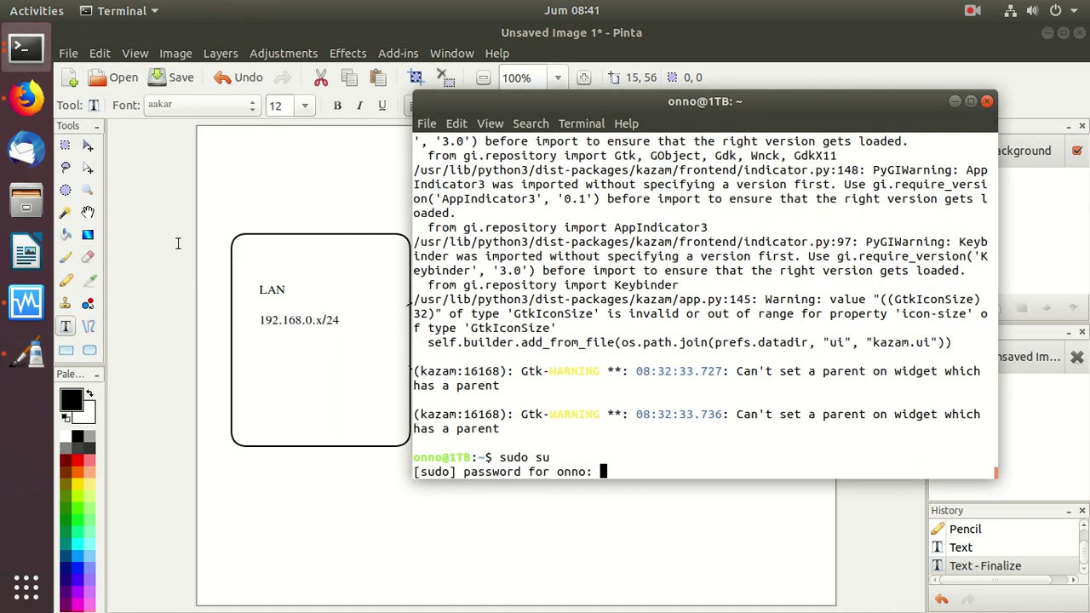
key(Return)
text(ux)
key(BackSpace)
key(BackSpace)
text(uxc)
key(BackSpace)
key(BackSpace)
key(BackSpace)
text(i)
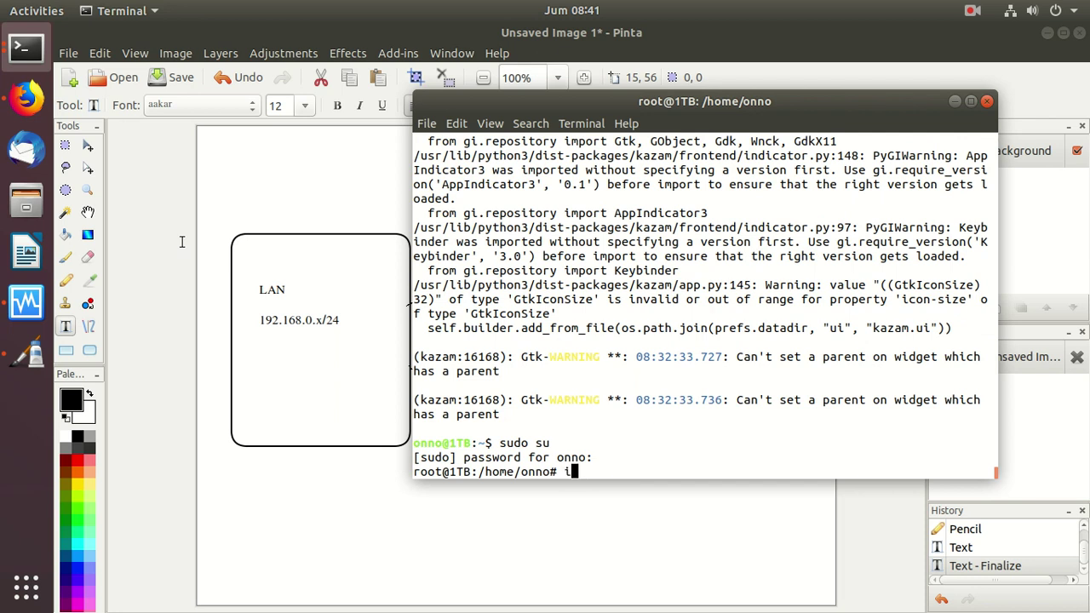
text(fcon)
key(BackSpace)
key(BackSpace)
key(BackSpace)
key(BackSpace)
key(BackSpace)
- Install the net-tools package with "apt install net-tools"
text(apt install netp)
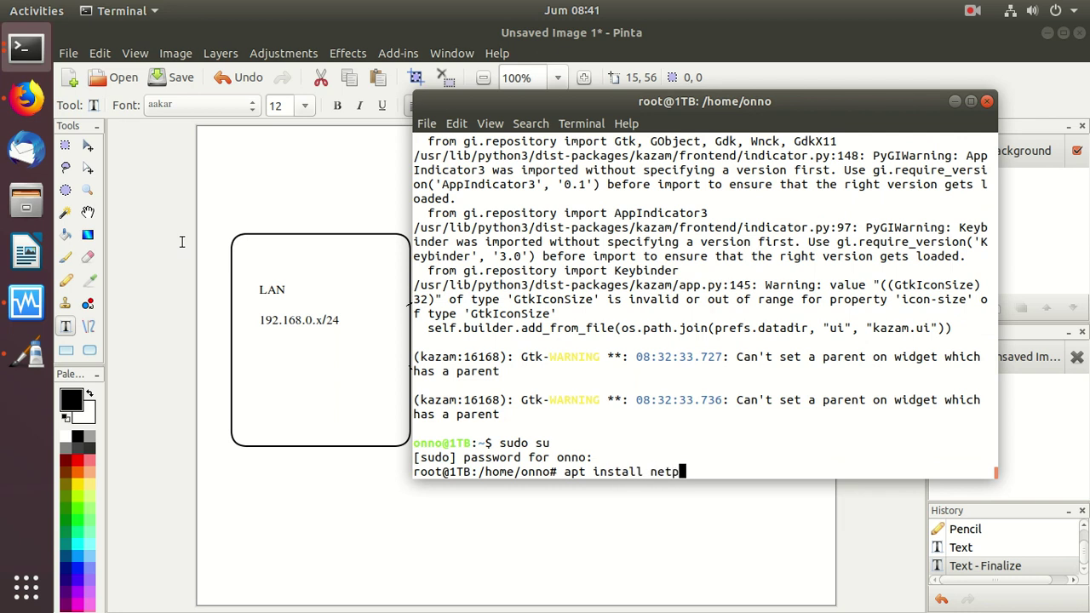
key(BackSpace)
text(-0)
key(BackSpace)
text(tool)
text(s)
key(Return)
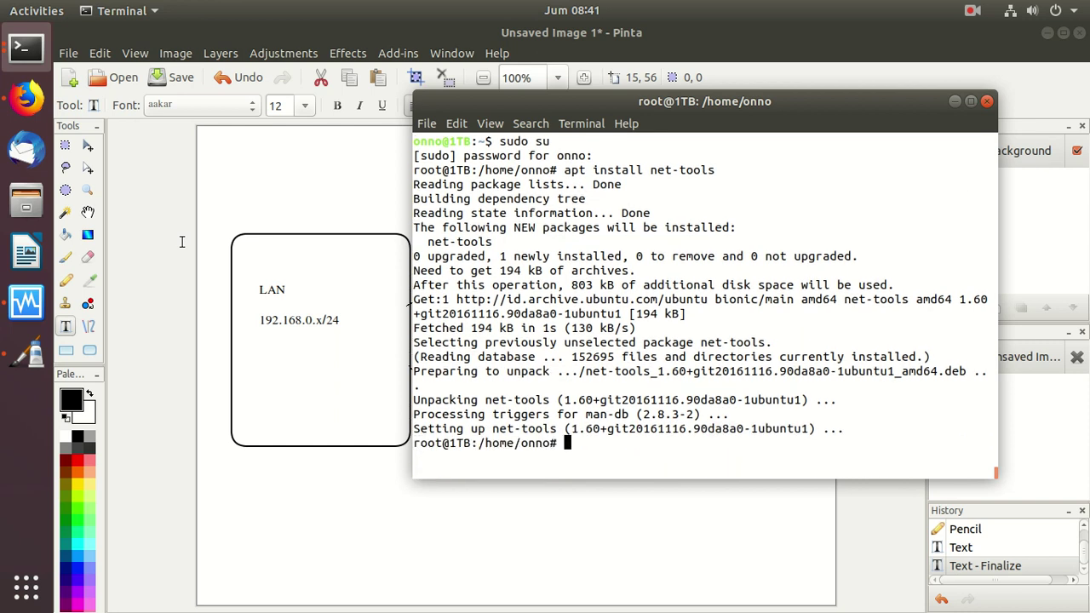
- Run "ifconfig | more" and page through the network interfaces, checking the IP address of each adapter
text(ifconfig | more)
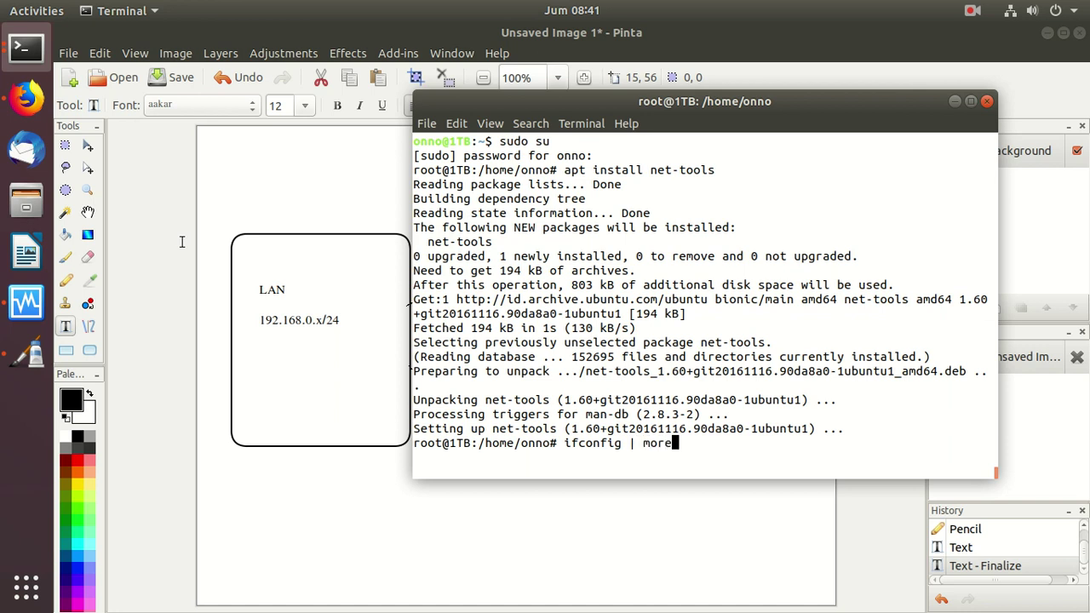
key(Return)
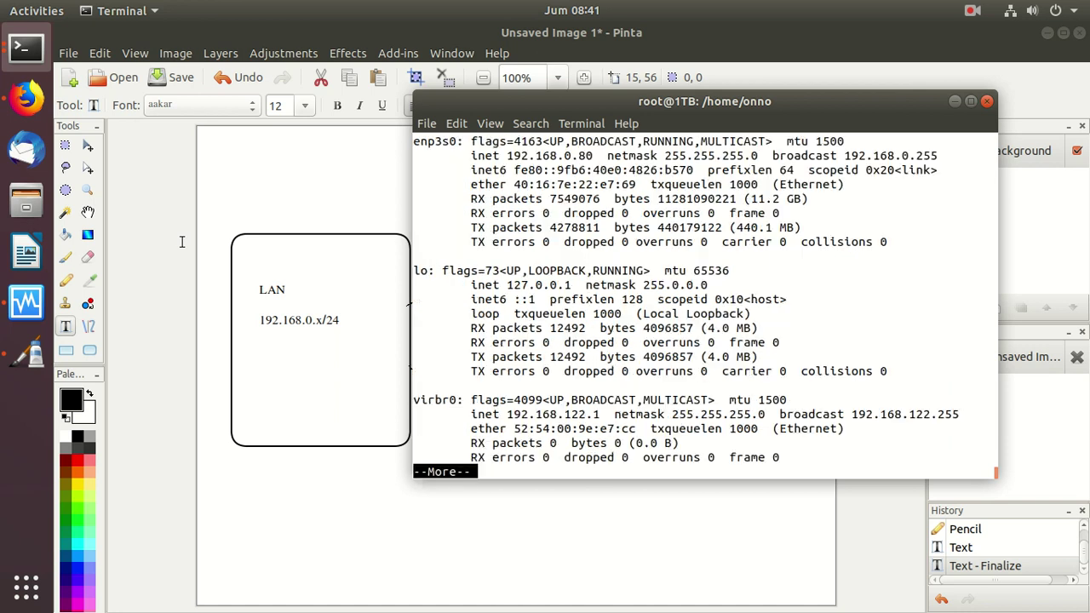
drag(581, 148, 602, 149)
click(596, 156)
key(space)
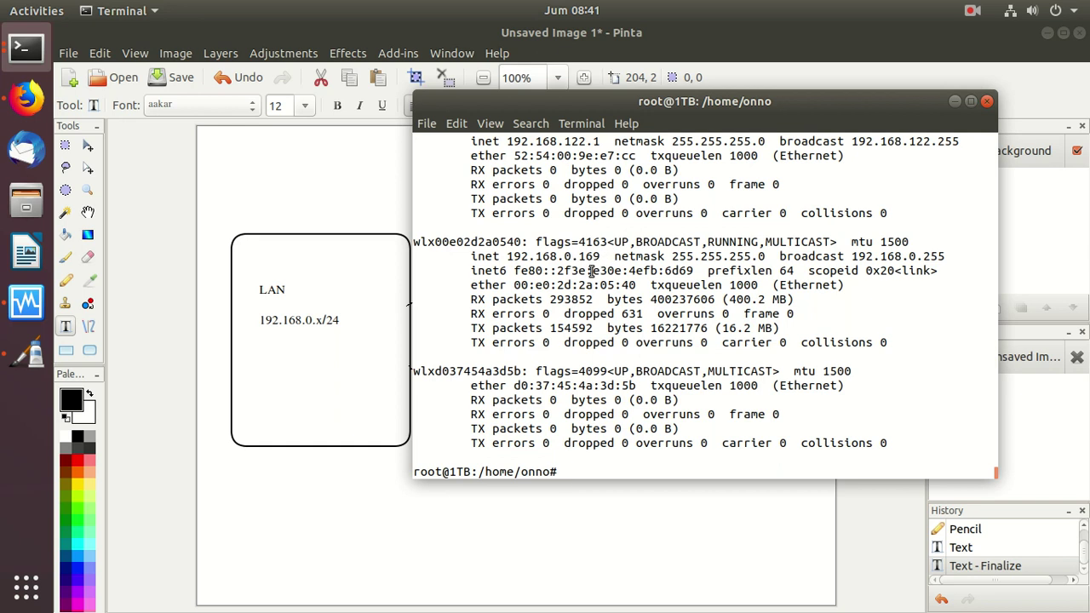
- Run "netstat -nr" and examine the gateway and interface of the two default routes in the routing table
text(netstat -nr)
key(Return)
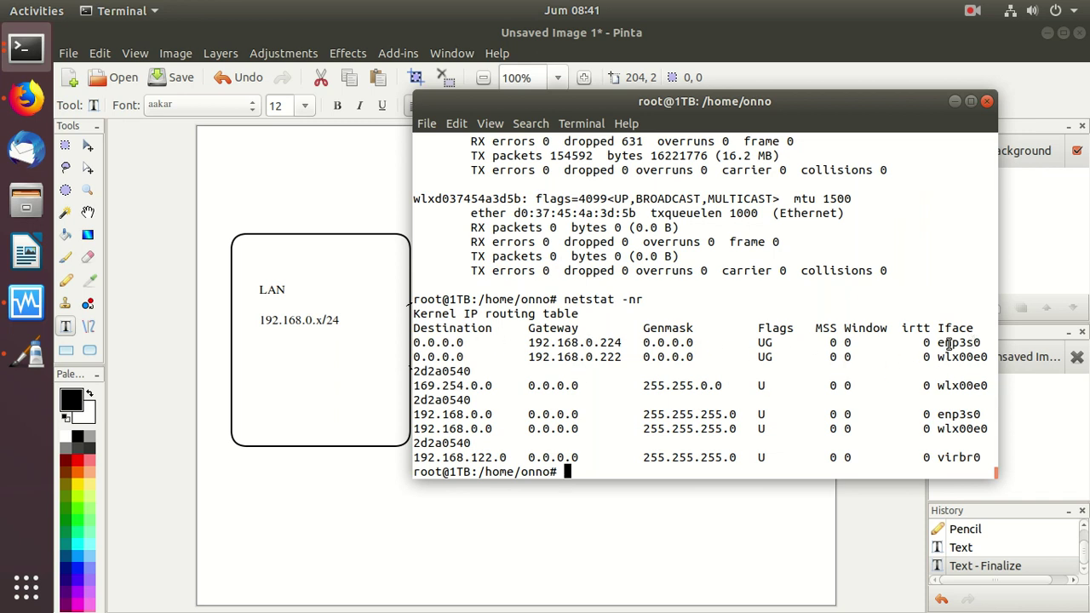
drag(935, 342, 579, 343)
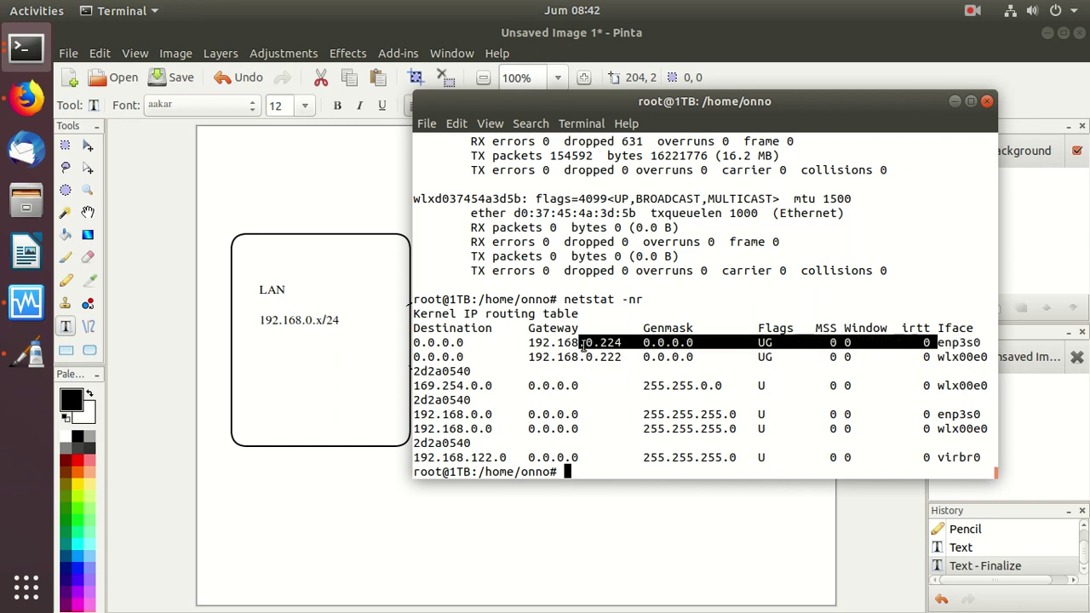
drag(987, 357, 414, 358)
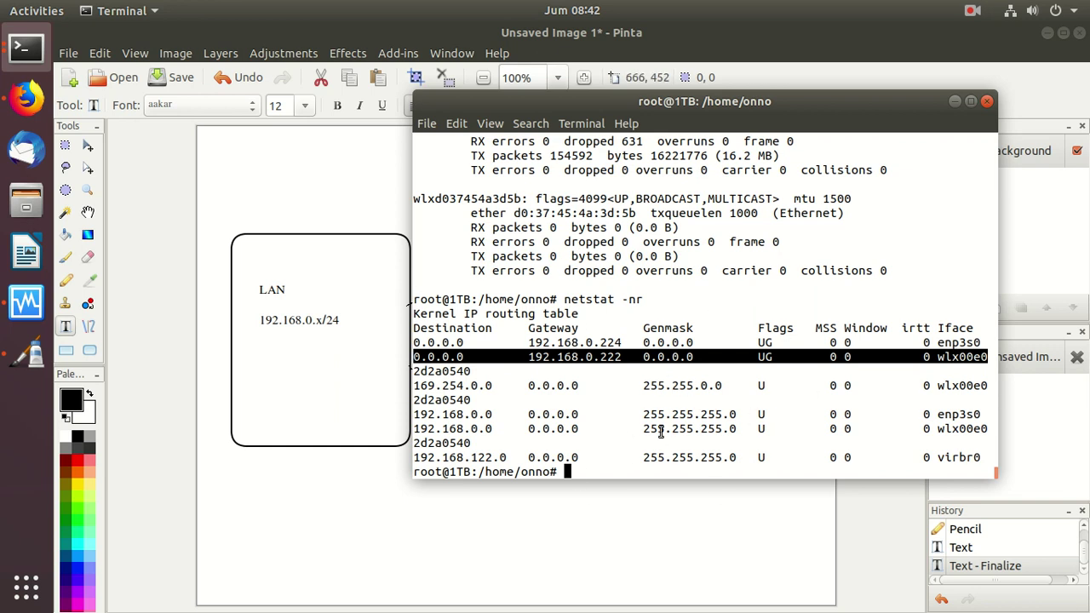
- Switch to Firefox and open the F660 router's DHCP Server(IPv6) settings to check its LAN IPv6 address
key(alt+Tab)
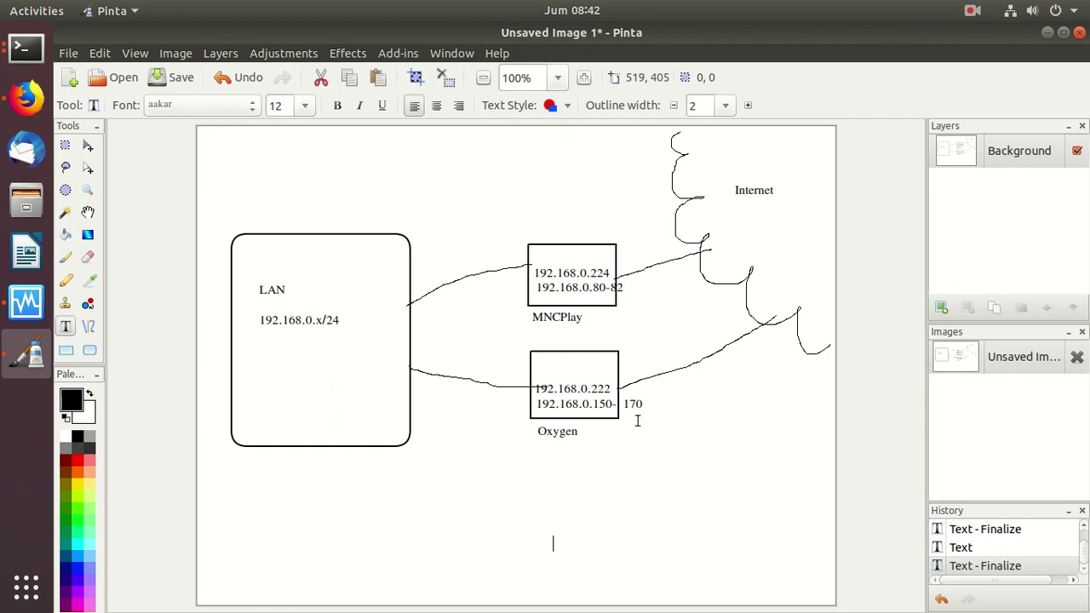
click(26, 98)
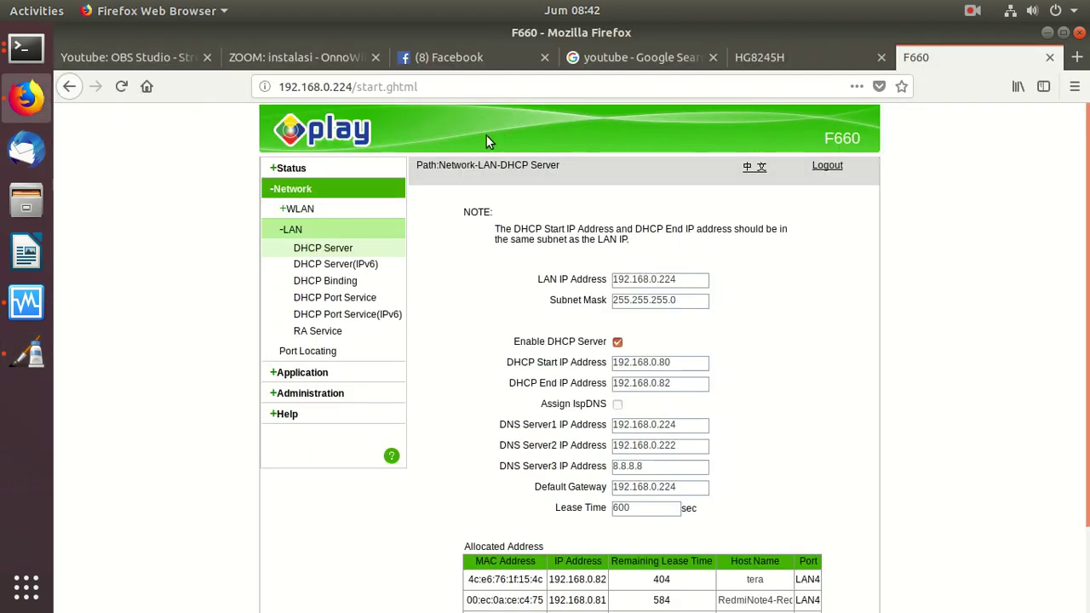
click(367, 267)
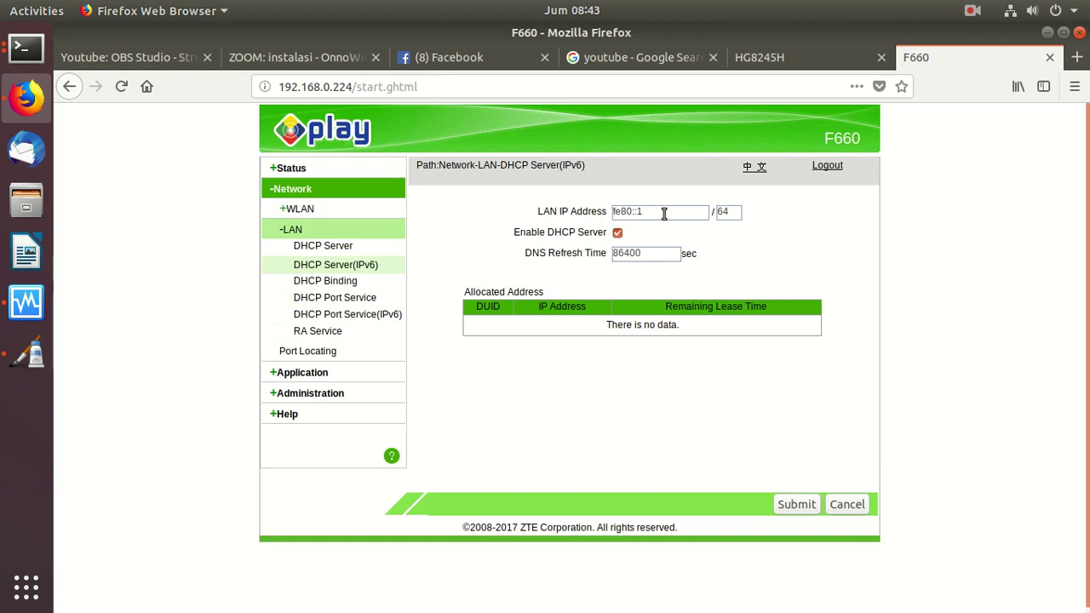
- Go through the F660 router's status information and examine the WLAN details of its user interface
click(312, 378)
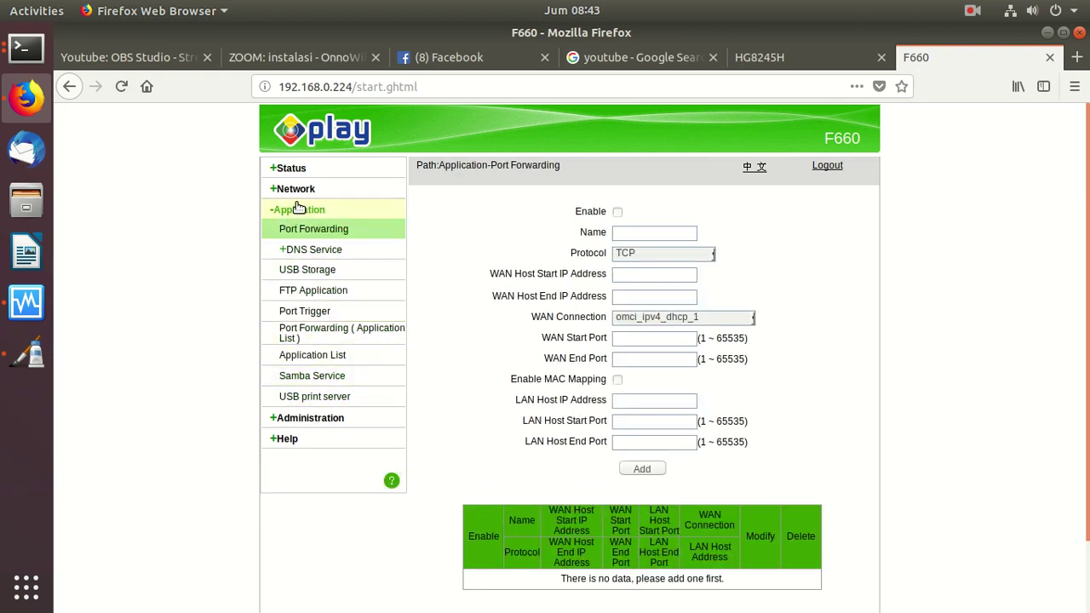
click(289, 170)
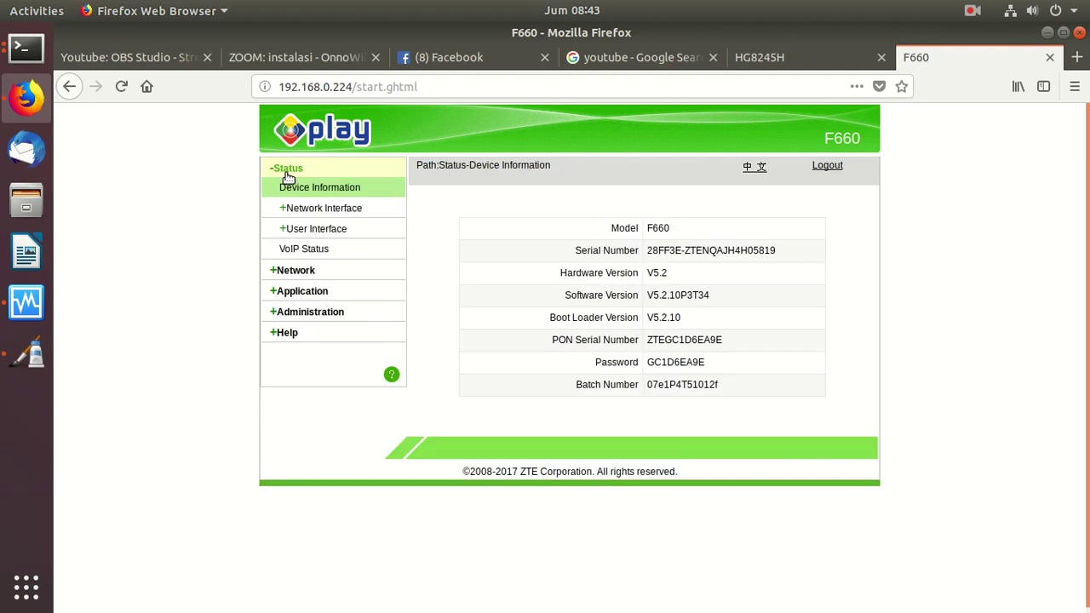
click(292, 227)
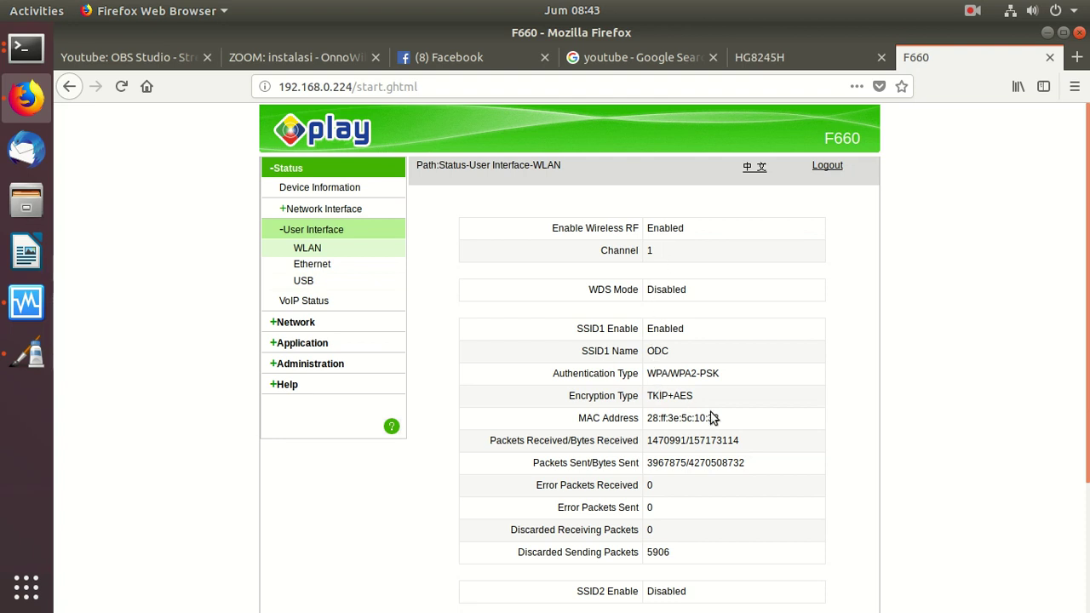
scroll(714, 417, down, 3)
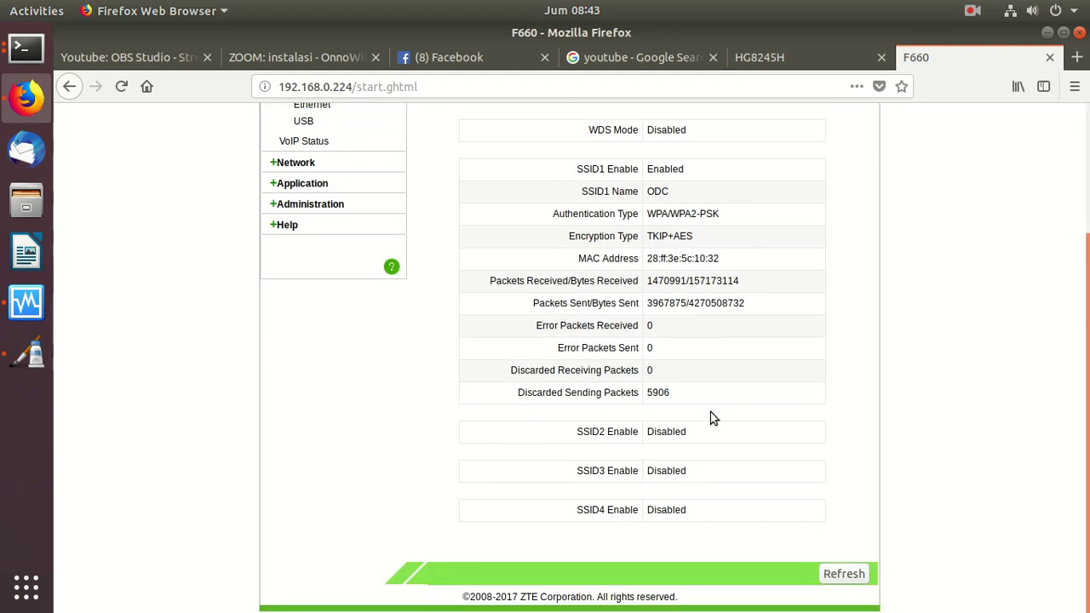
scroll(714, 417, up, 3)
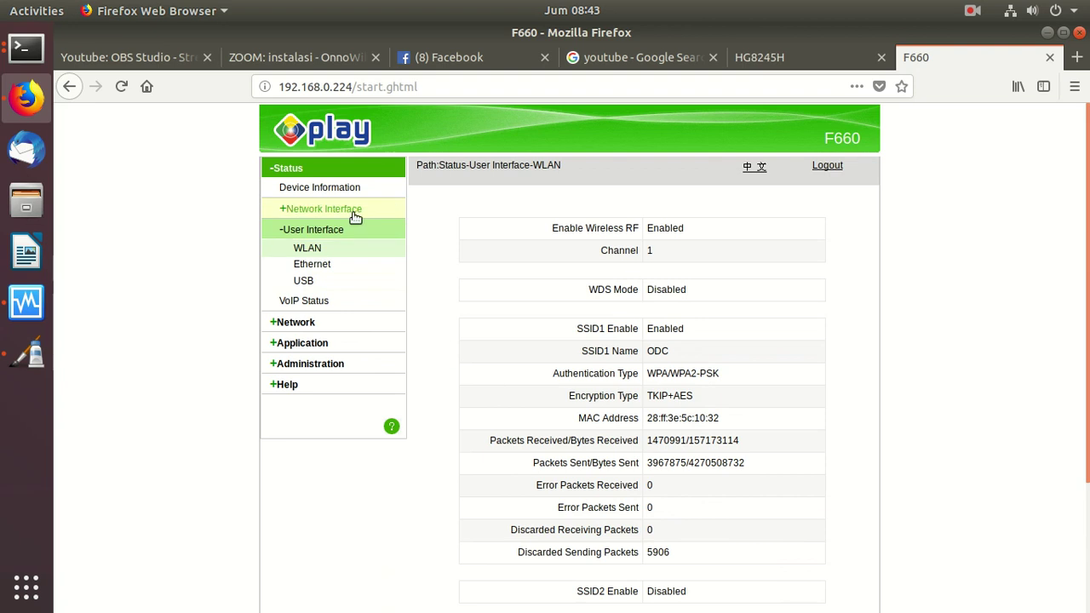
- Examine the F660 router's network interface status, checking the PON information and the WAN connection details
click(349, 212)
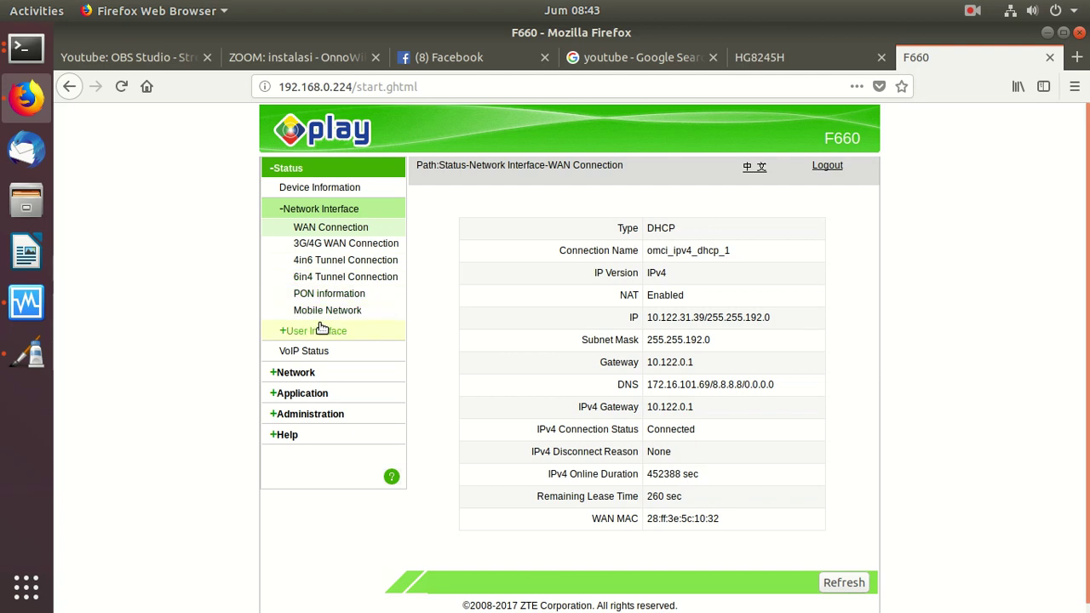
click(332, 295)
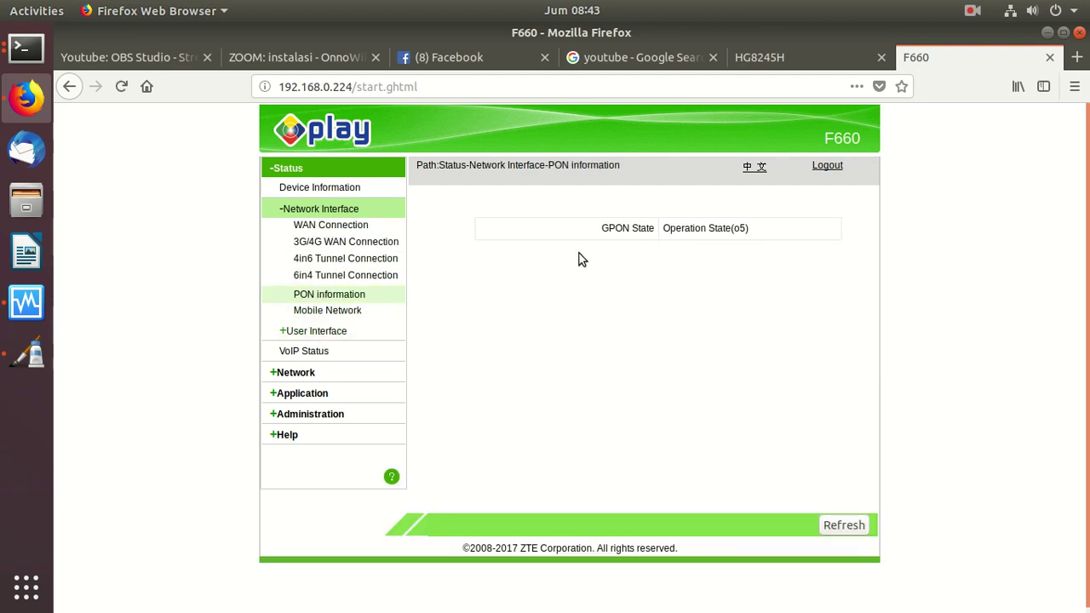
click(331, 227)
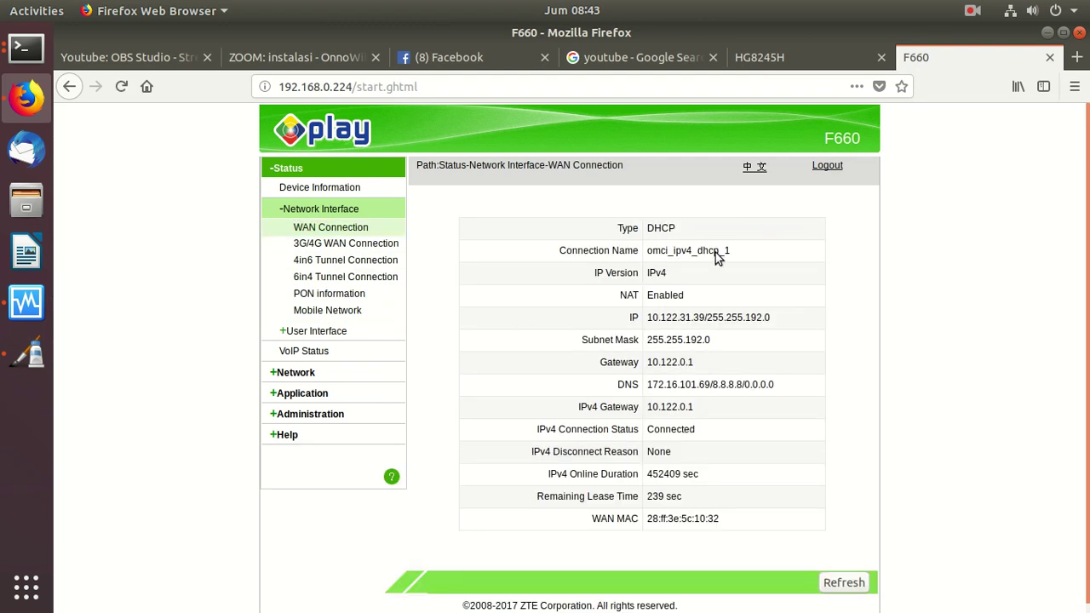
- Examine the HG8245H router's IPv6 settings, checking its LAN address configuration and DHCPv6 static IP configuration
click(826, 55)
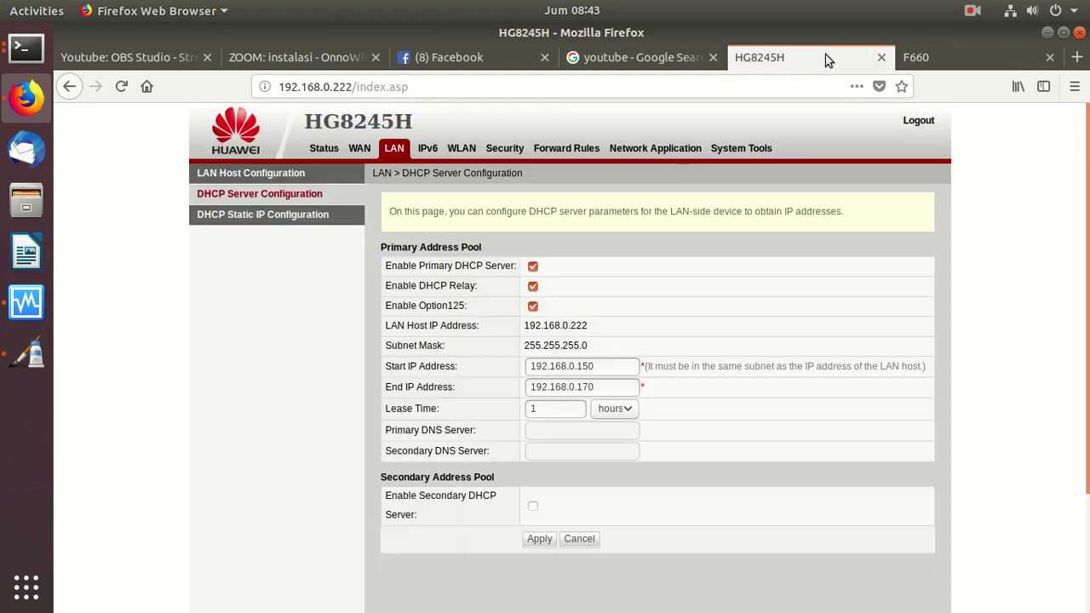
click(358, 149)
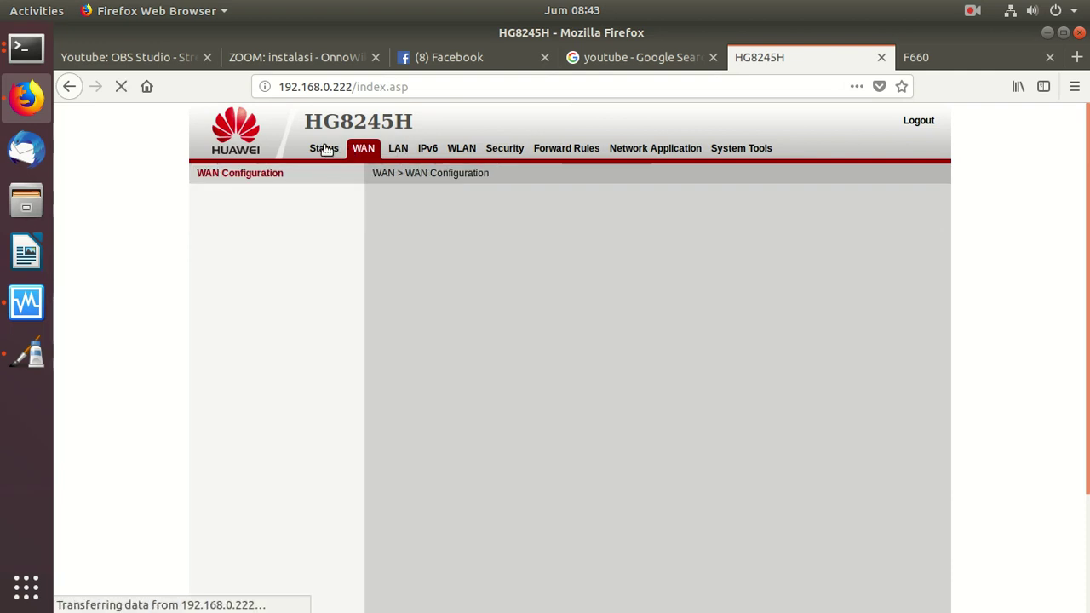
click(438, 151)
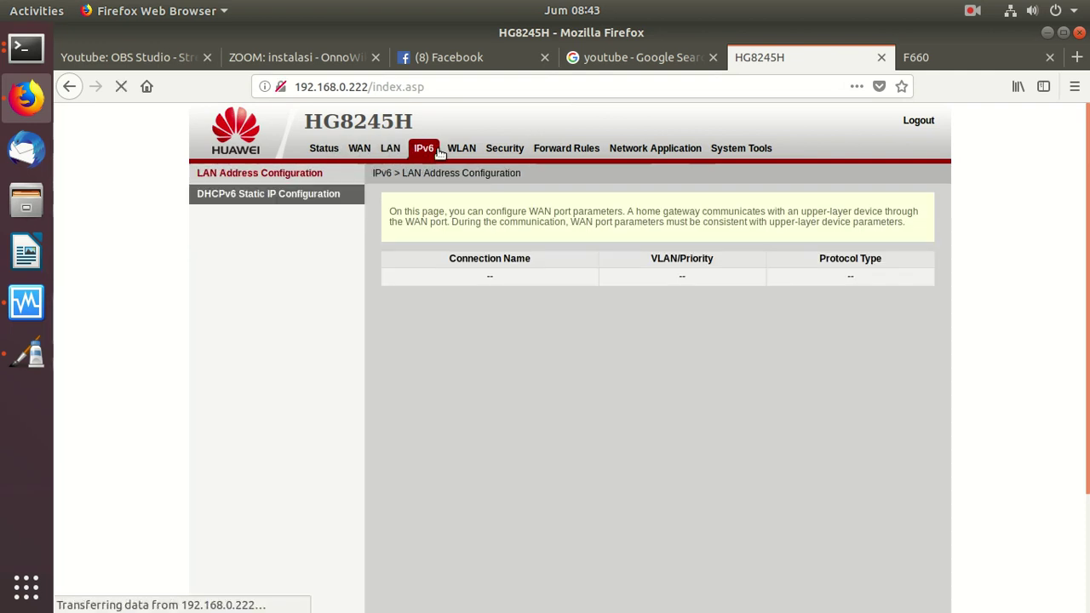
click(306, 194)
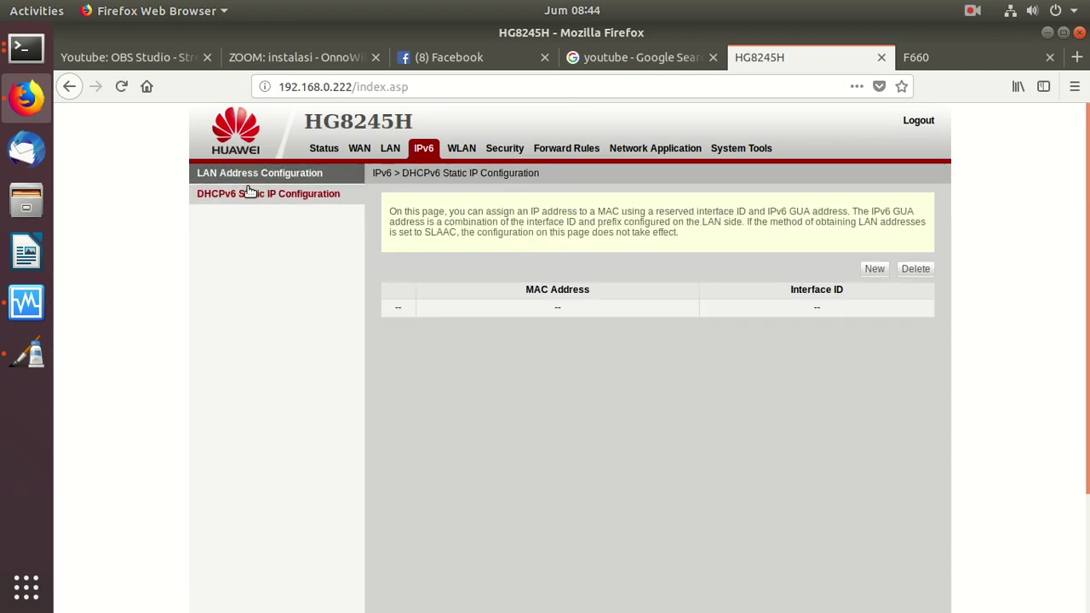
click(253, 195)
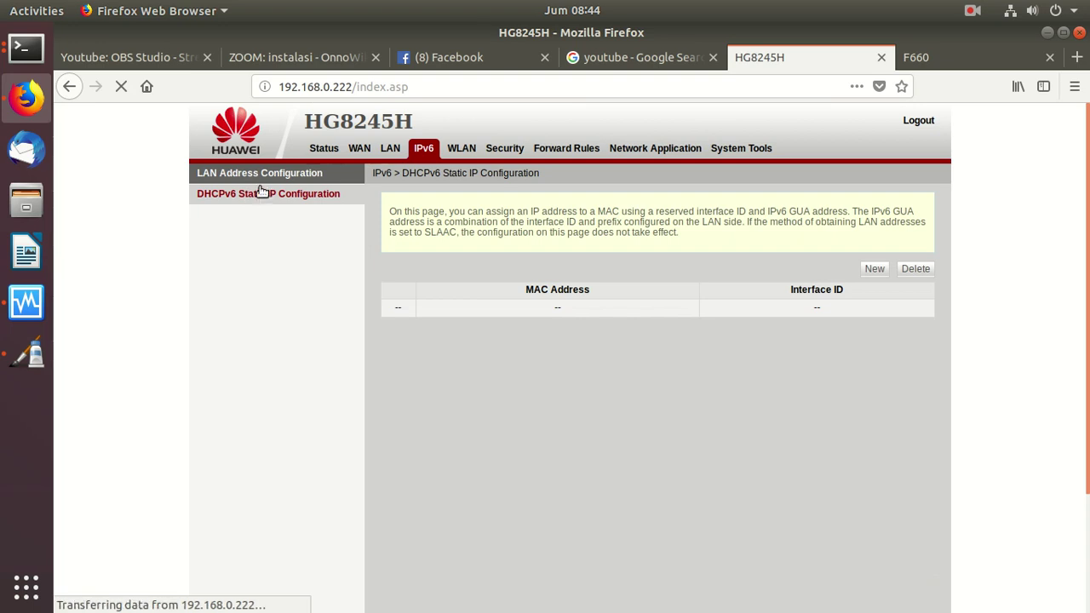
click(259, 176)
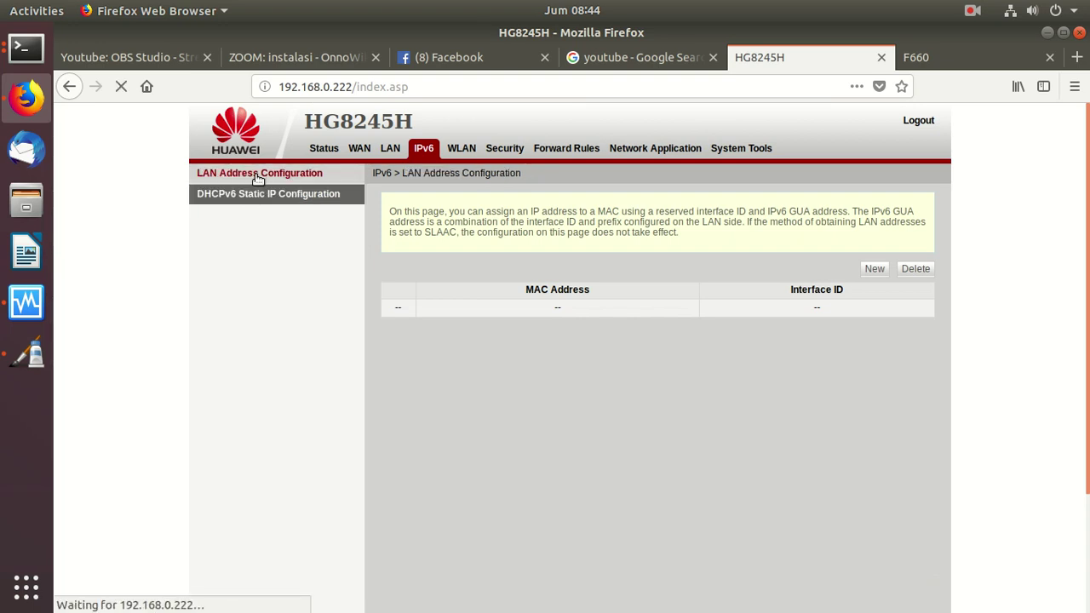
click(258, 195)
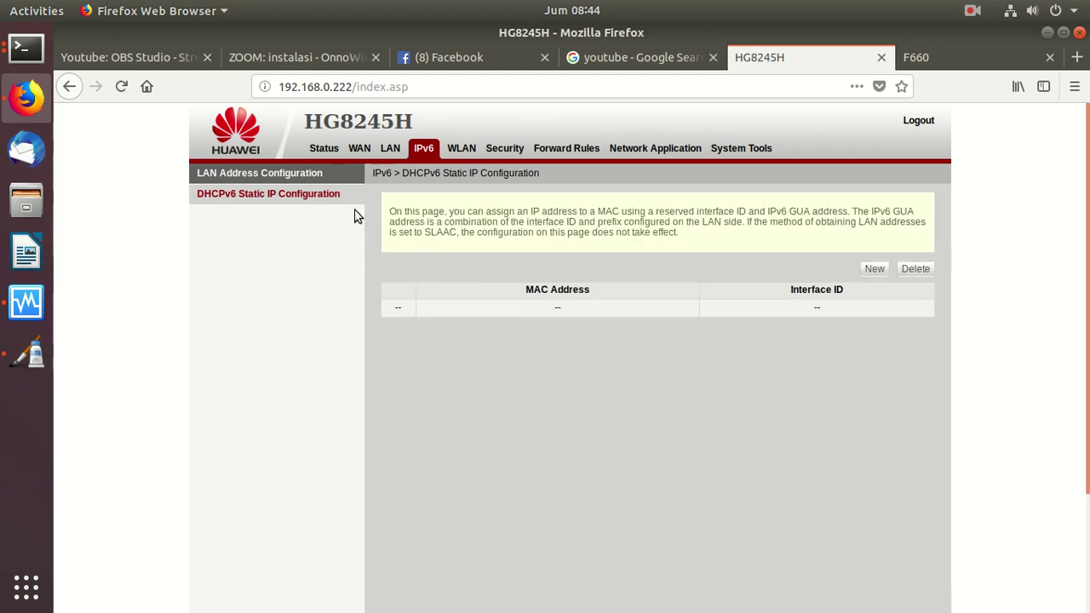
click(309, 176)
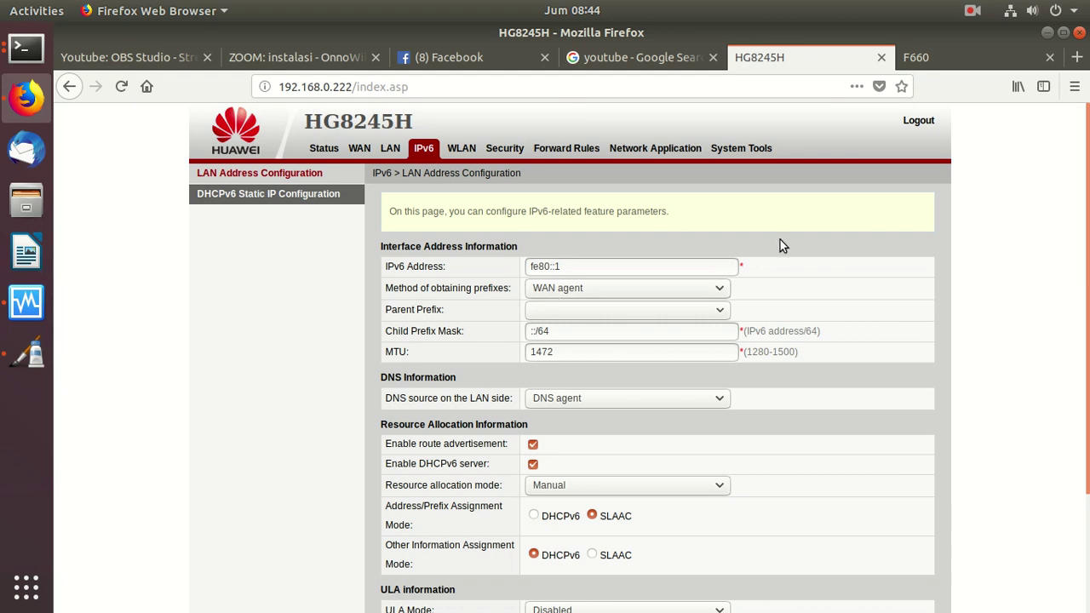
click(948, 48)
click(812, 62)
- Switch to Pinta and draw two small server rectangles side by side in the lower-right area of the diagram
click(27, 353)
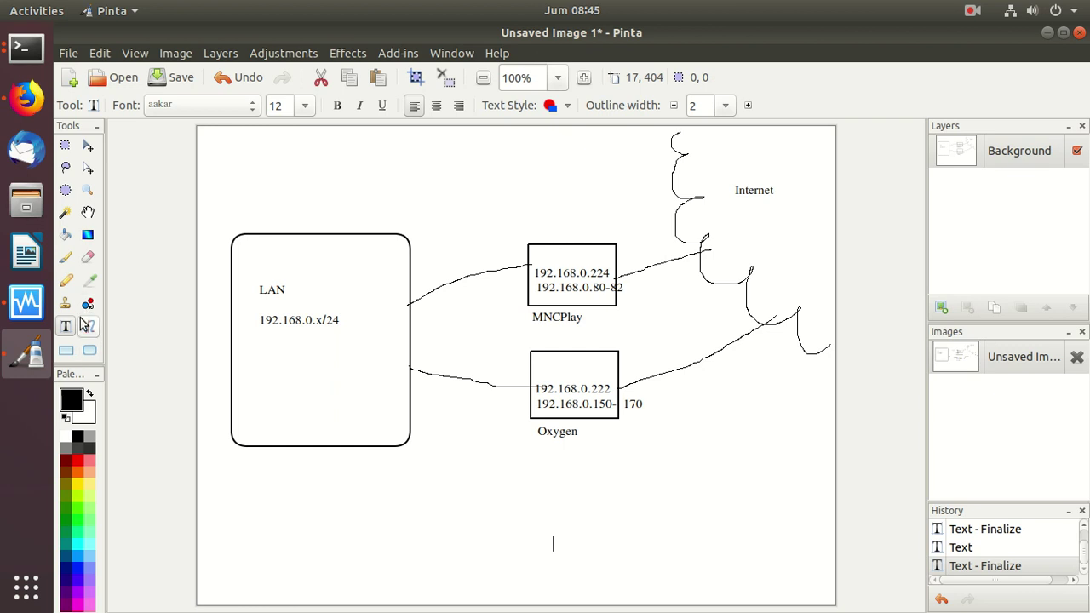
click(66, 351)
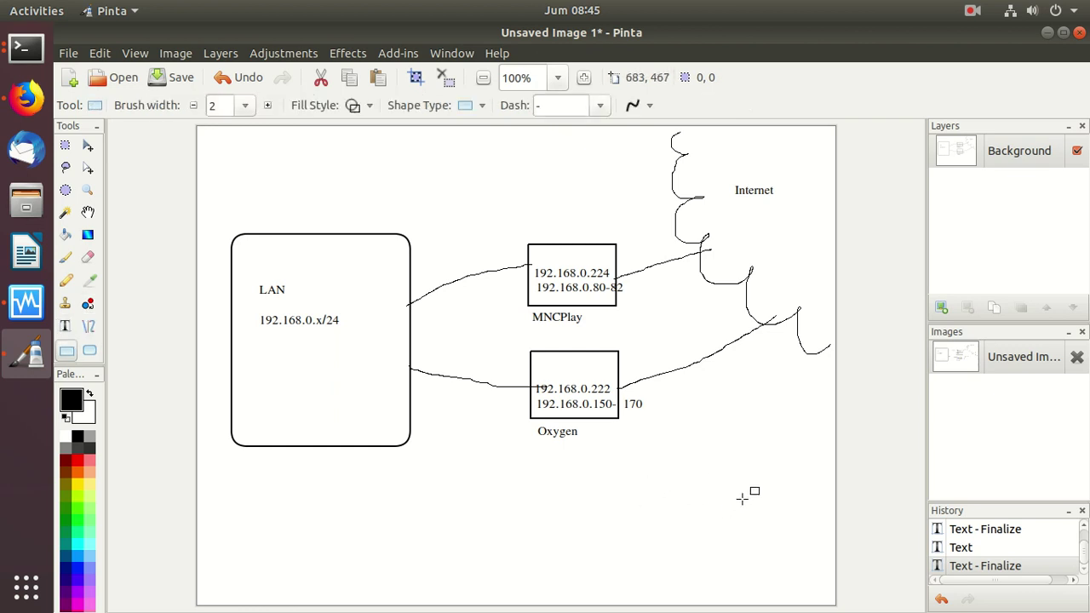
drag(737, 489, 798, 538)
drag(649, 503, 710, 563)
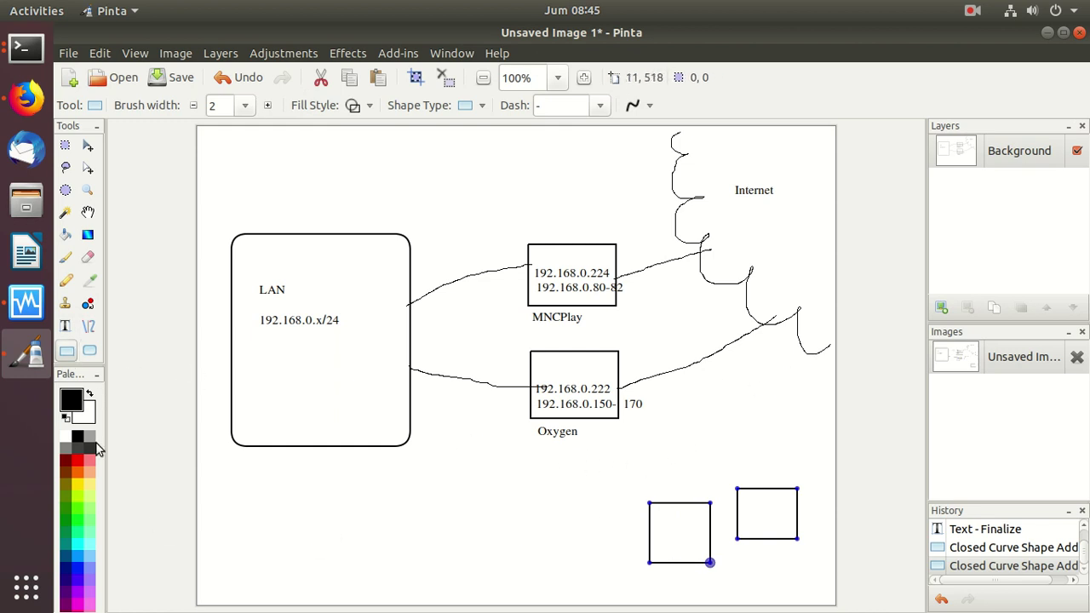
- Draw pencil lines connecting both new rectangles to the Internet cloud, and sketch a second cloud outline around the rectangles
click(66, 280)
drag(681, 501, 820, 345)
drag(779, 484, 829, 345)
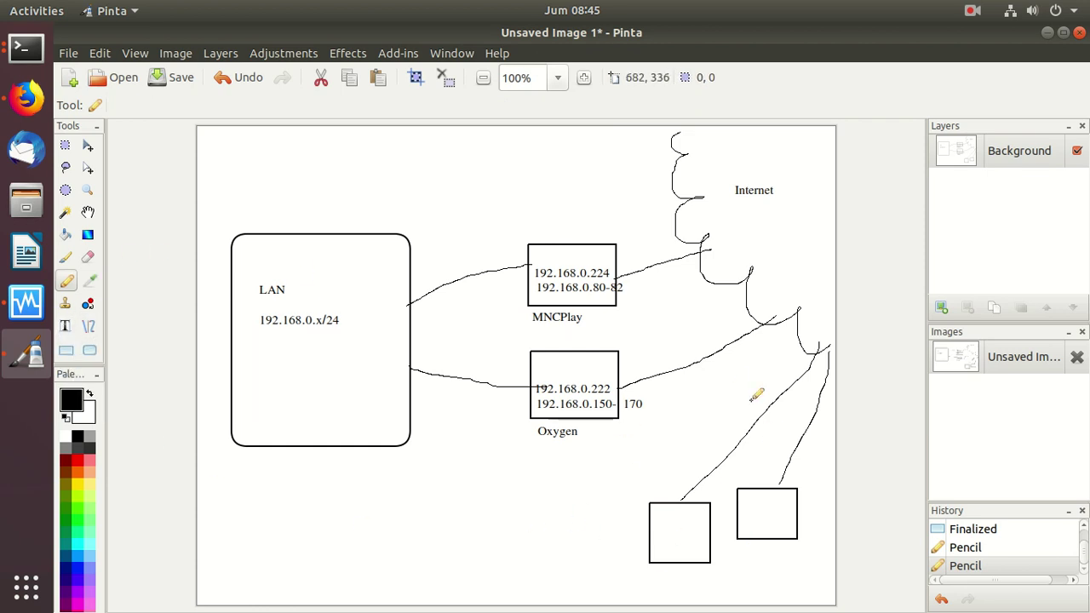
mouse_move(828, 460)
mouse_down()
mouse_move(687, 432)
mouse_move(570, 523)
mouse_move(549, 594)
mouse_up()
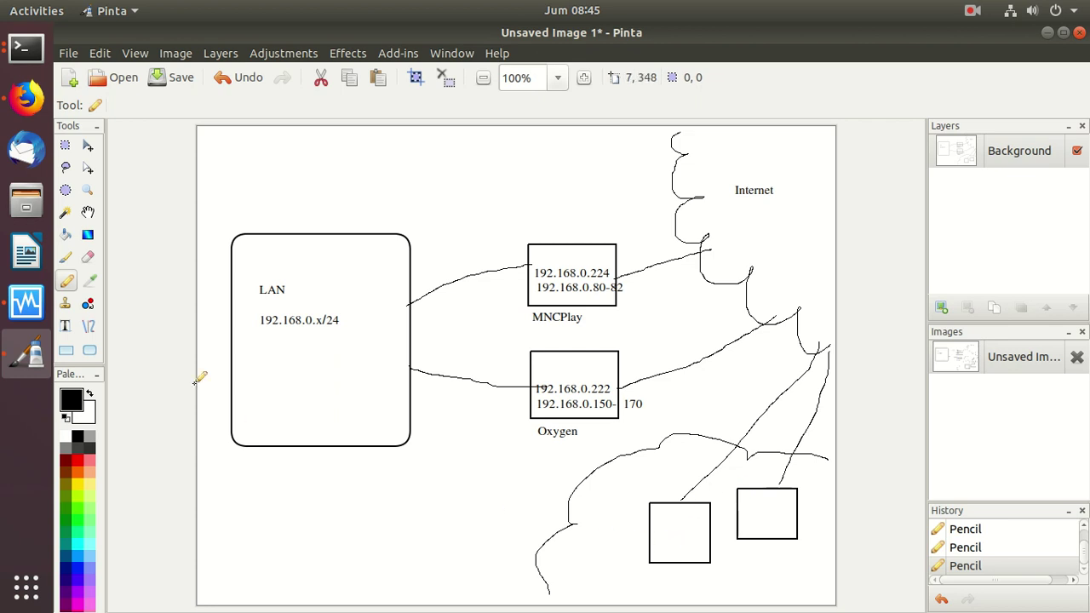
- Add the text label "Server" below each of the two new rectangles
click(67, 328)
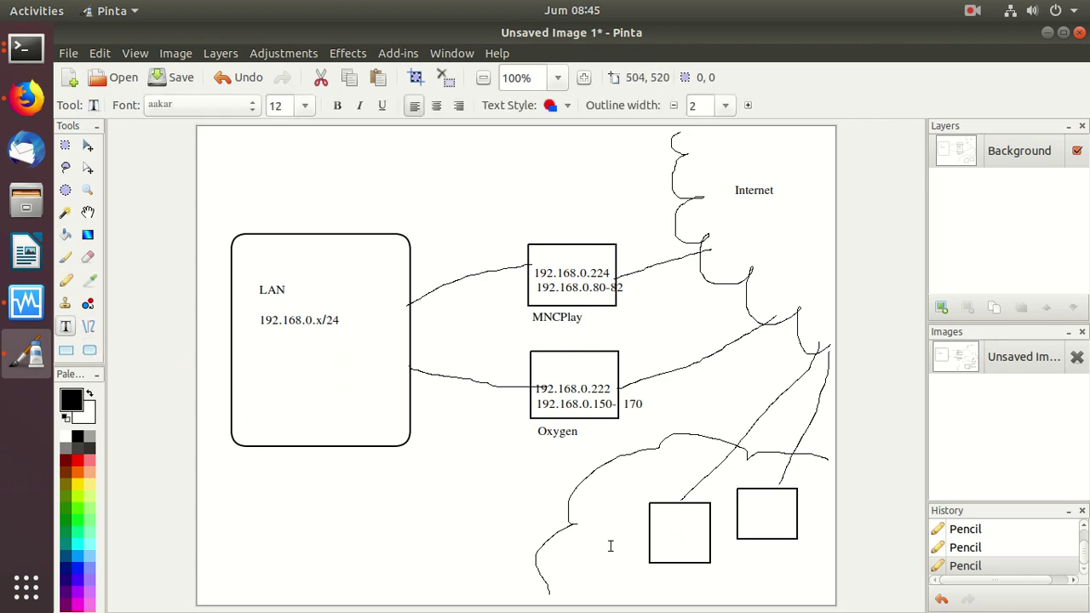
click(661, 572)
text(Server)
click(749, 555)
text(Serve)
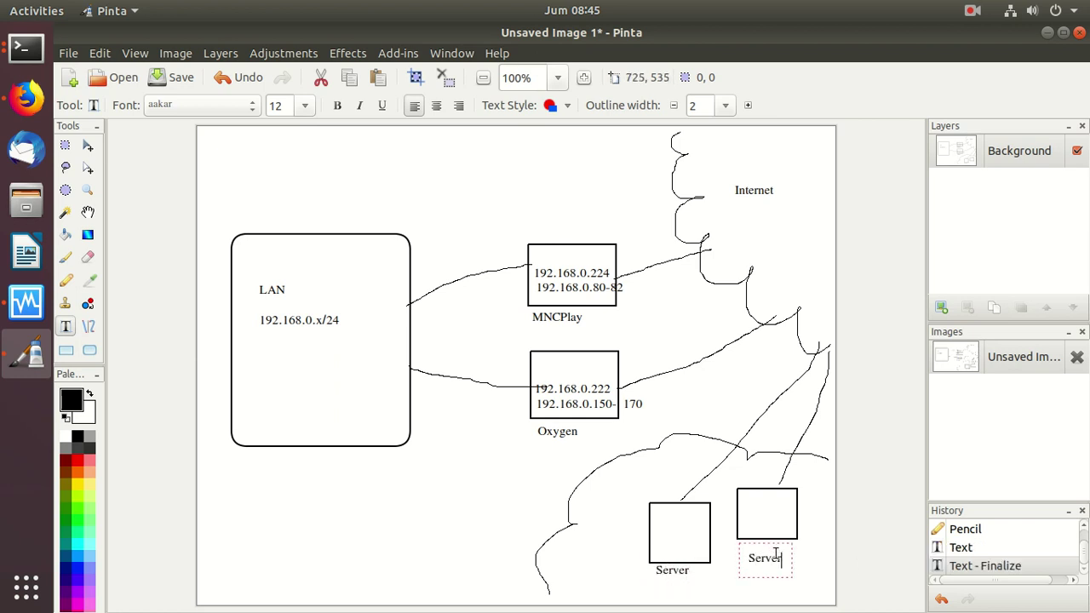
- Write "IPv4" inside the left server rectangle and begin an "IPv" label inside the right one
click(657, 528)
text(IPv4)
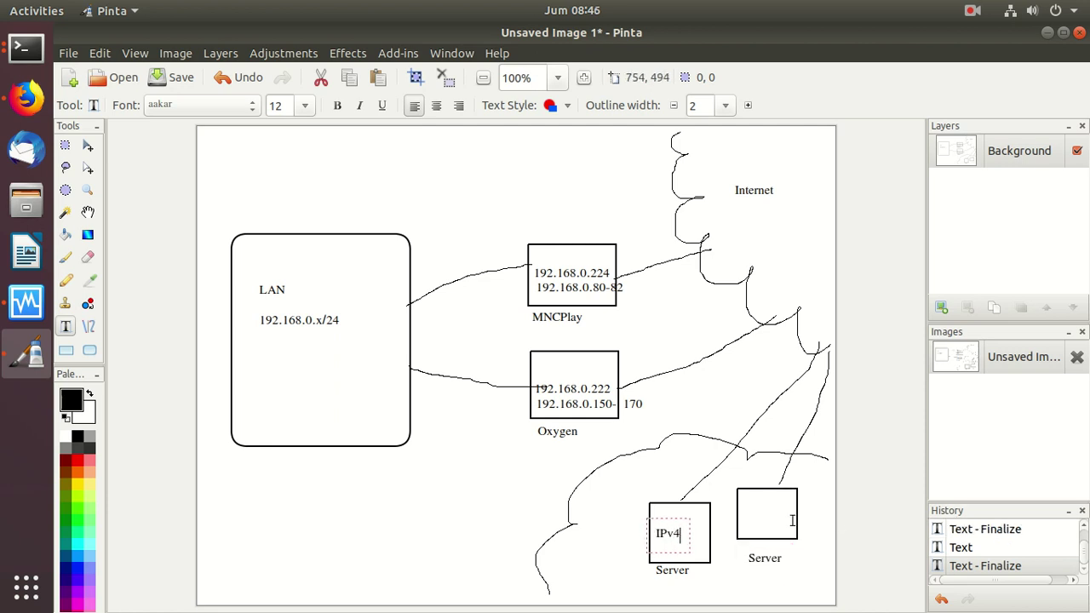
text(IPv4)
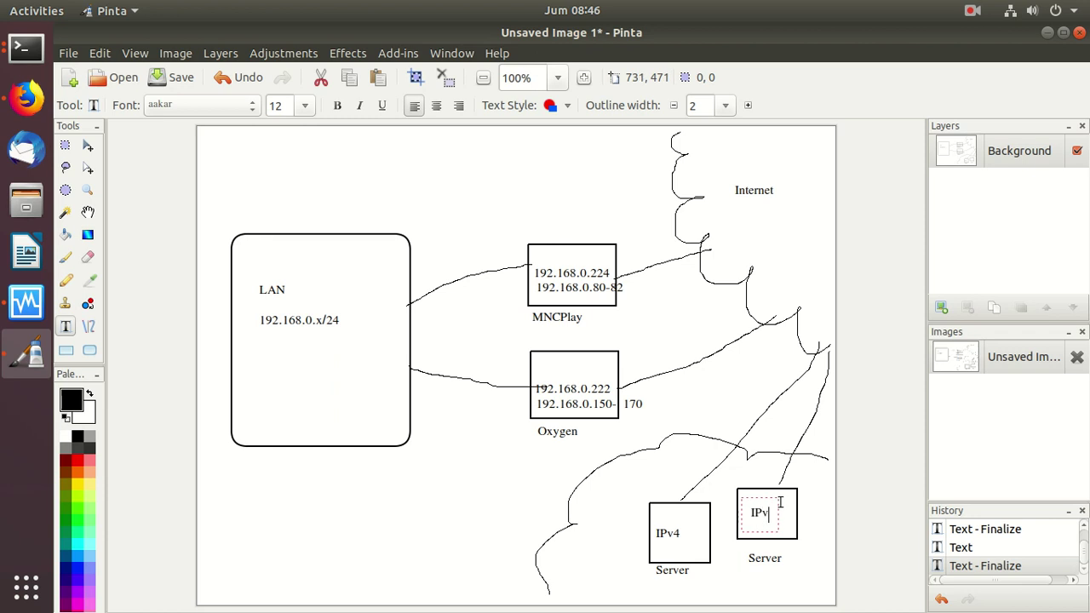